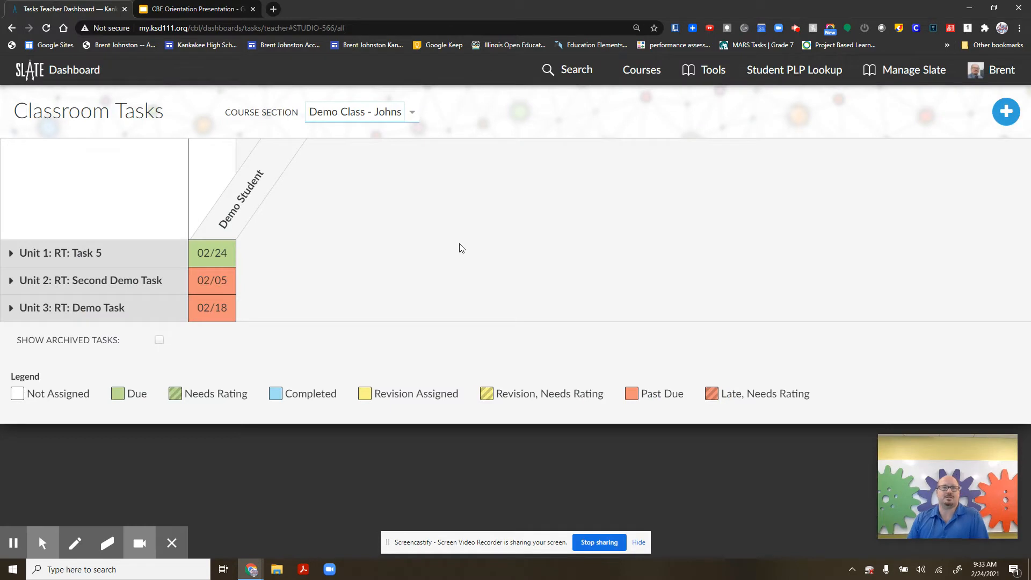
Step: Expand Unit 1: RT: Task 5, view Demo Student's rating form for its subtask, and close the form
click(12, 255)
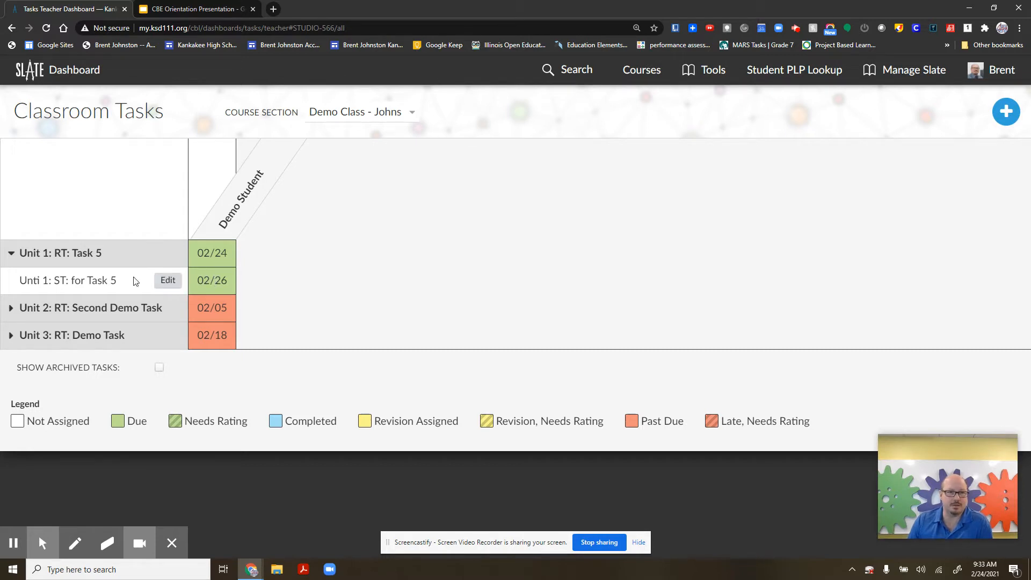
click(214, 282)
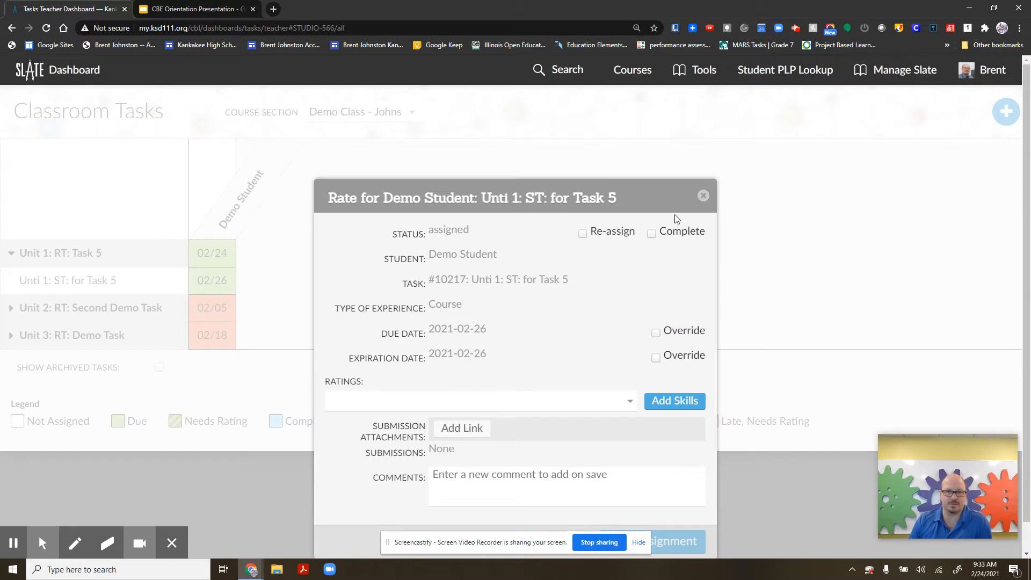
click(704, 197)
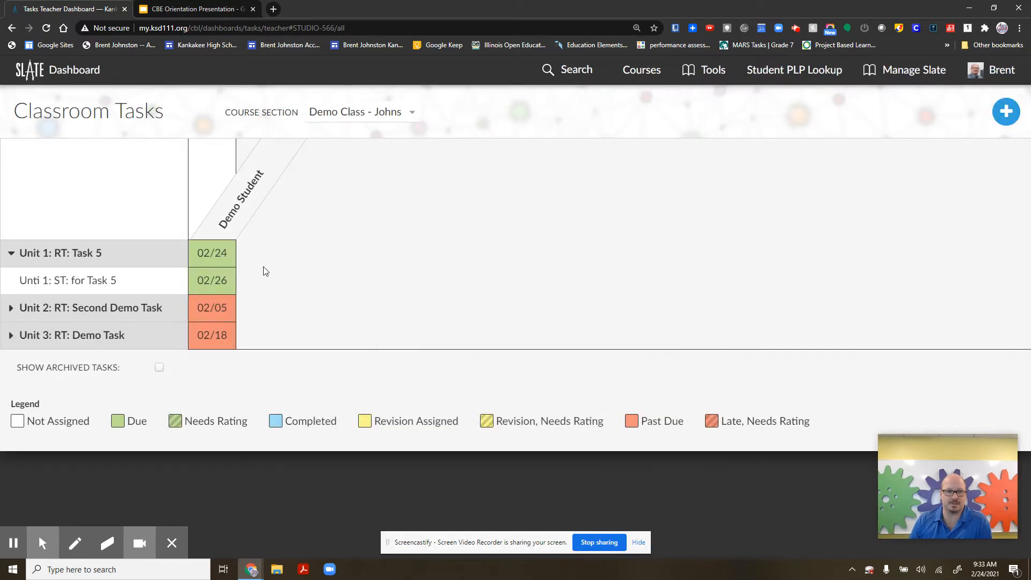
Step: Rate Demo Student's Unit 1: RT: Task 5 with 8 for ELA.1.2 and 6 for ELA.1.3, and save the assignment
click(217, 256)
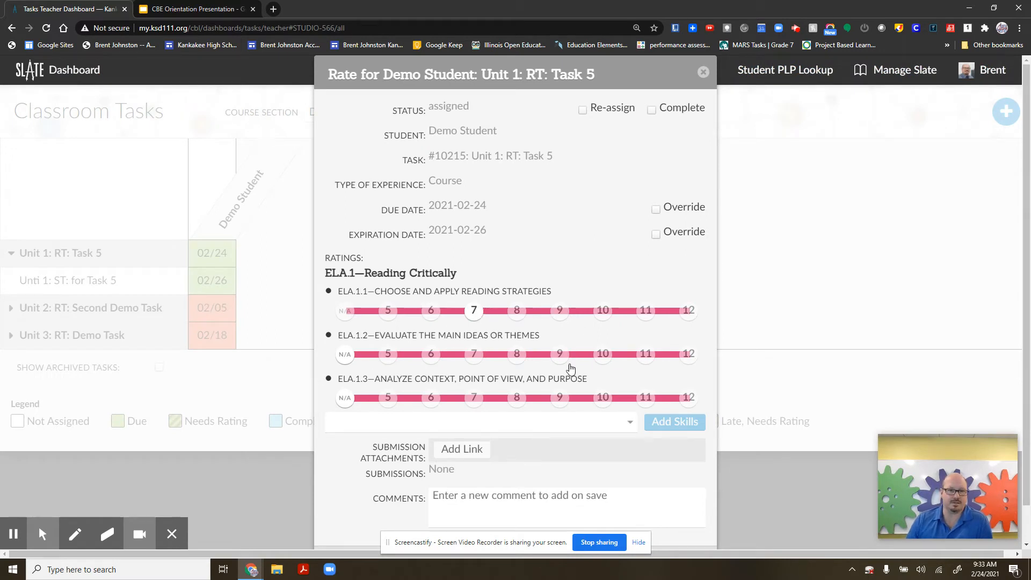
click(517, 354)
click(431, 397)
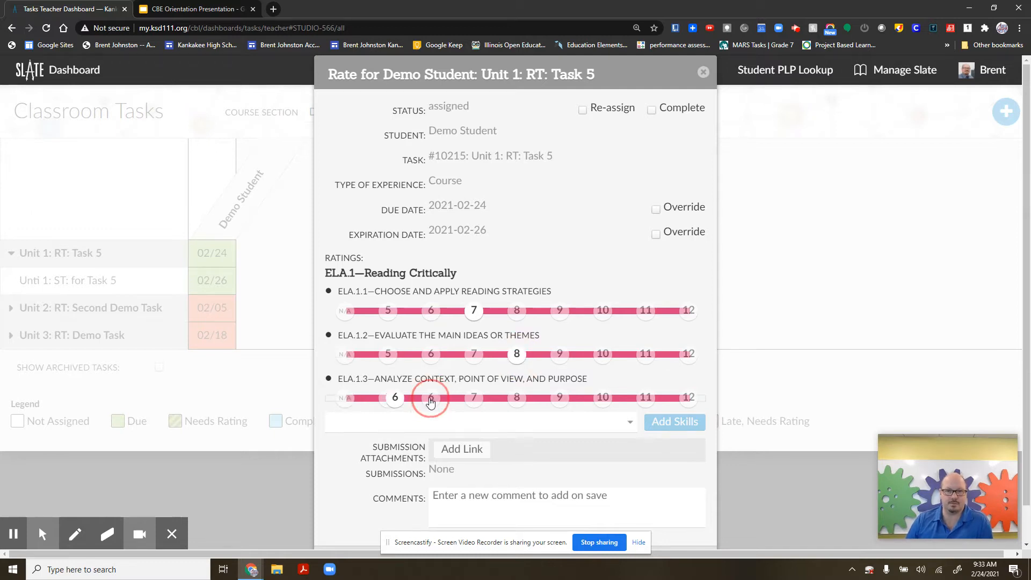
scroll(640, 132, down, 1)
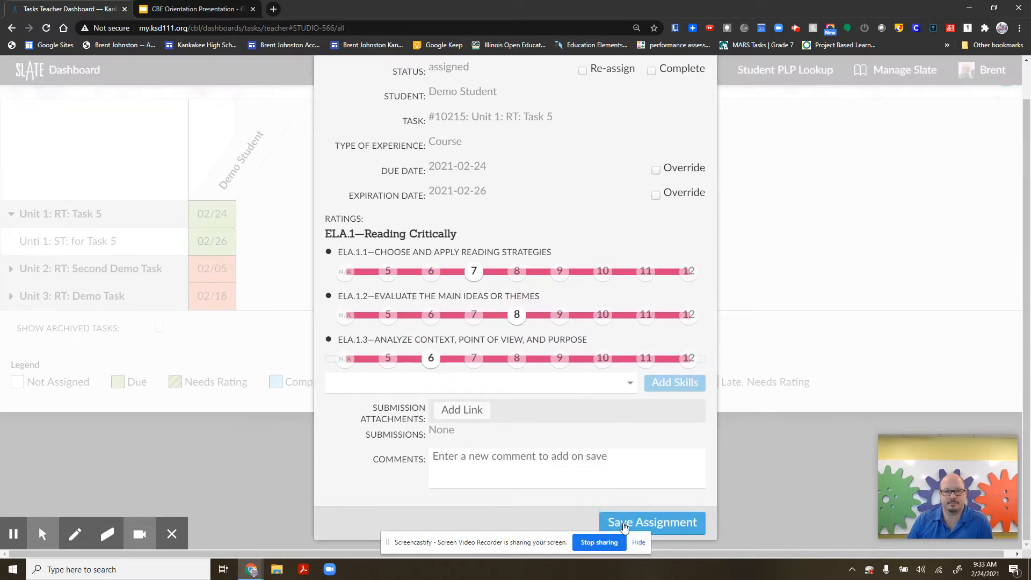
click(670, 526)
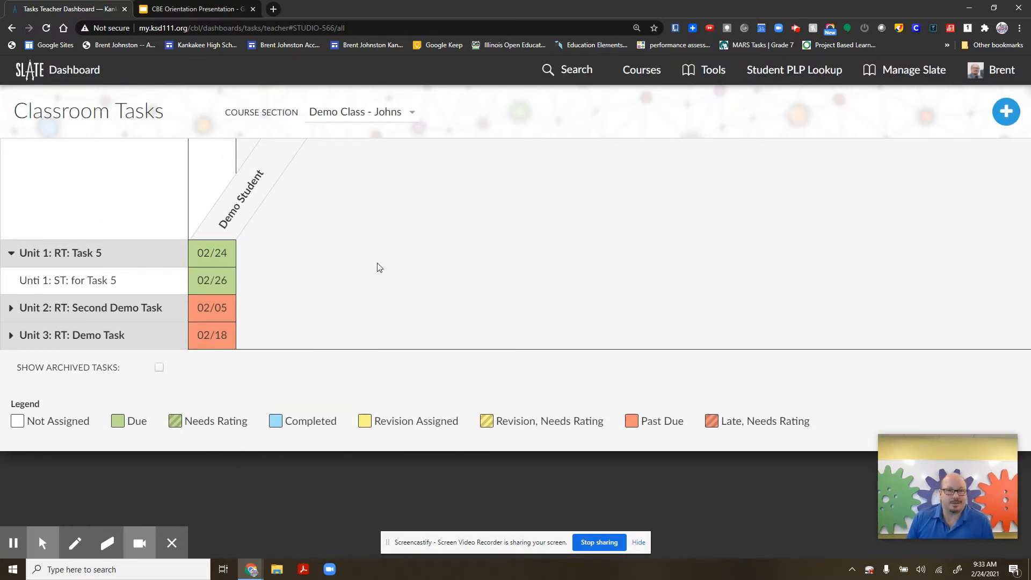
mouse_move(111, 267)
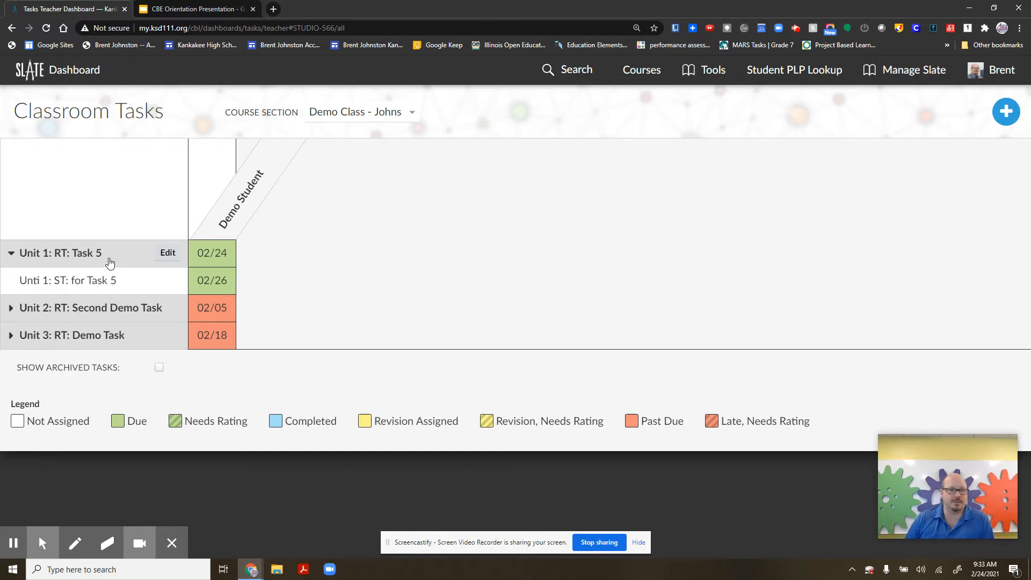
click(18, 257)
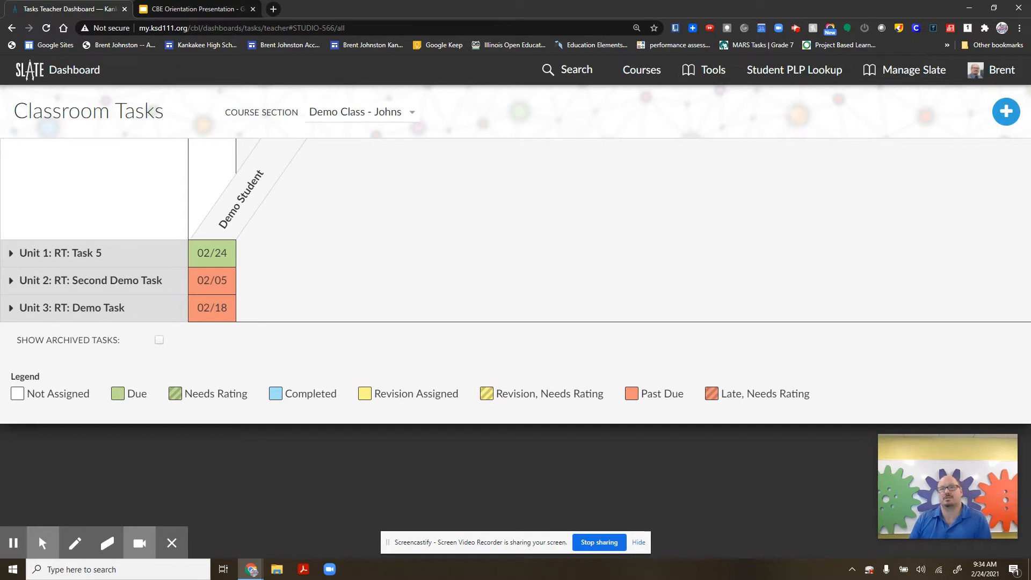
click(1009, 116)
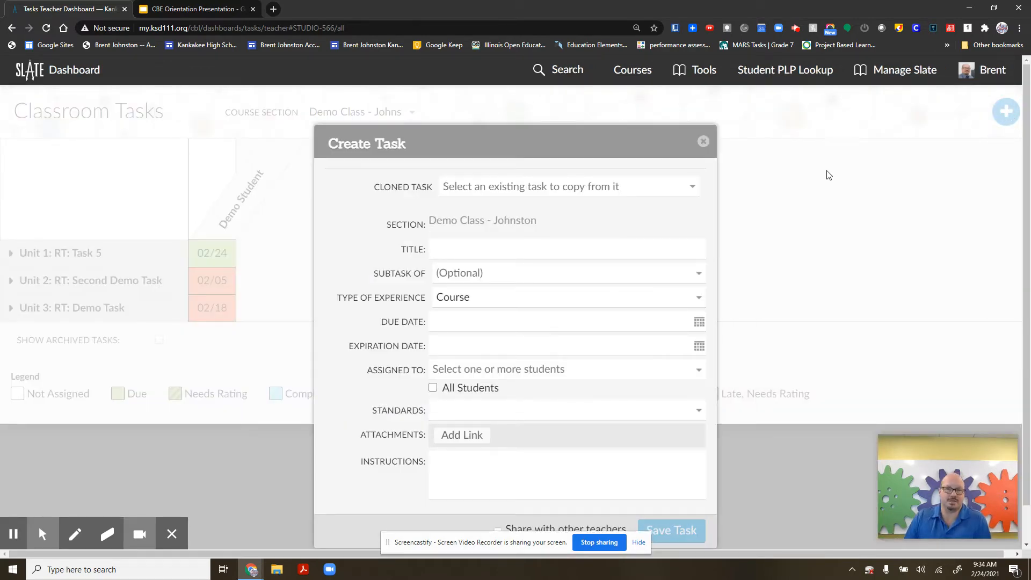
click(692, 188)
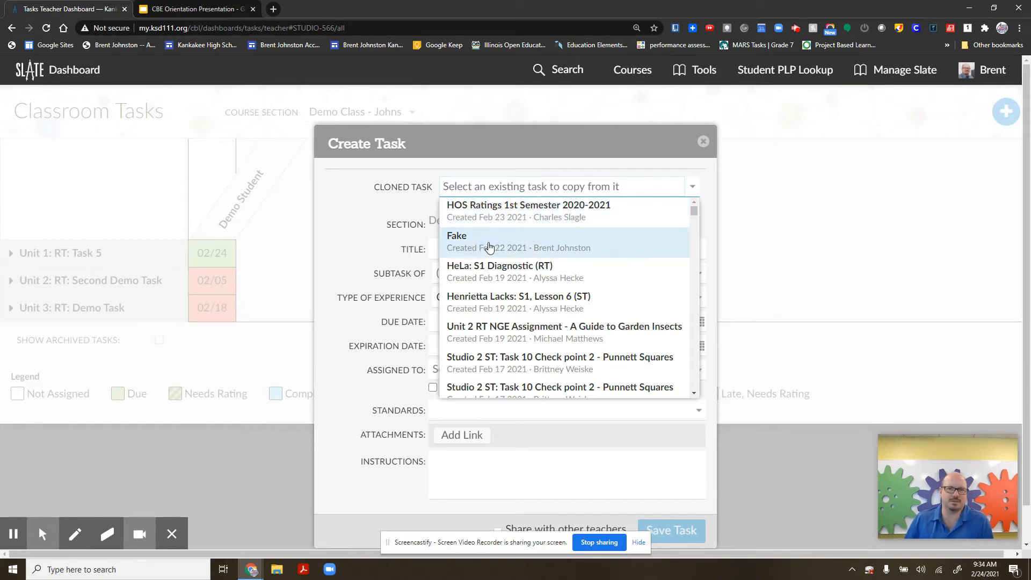
scroll(490, 247, down, 2)
scroll(486, 247, up, 2)
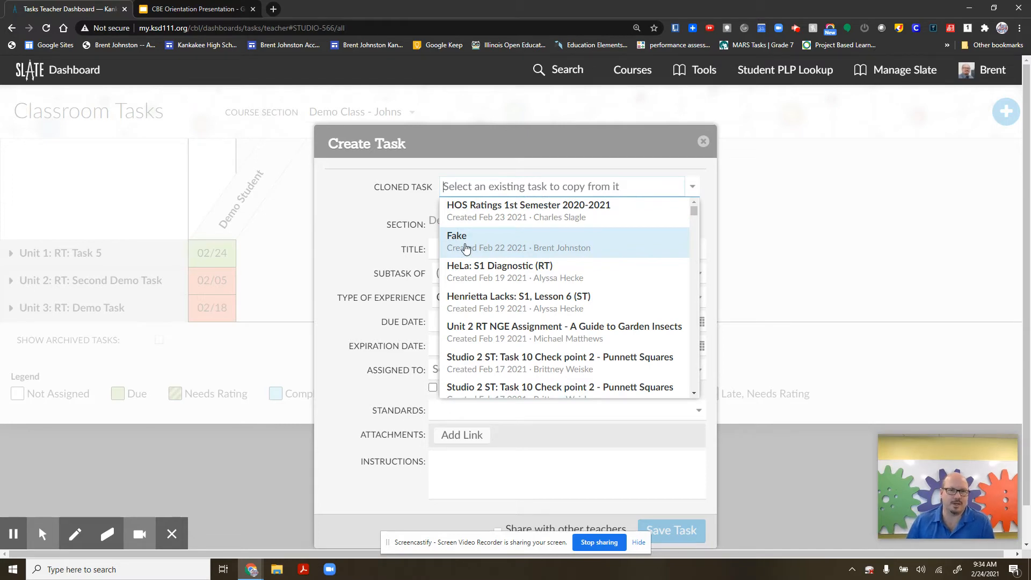
click(484, 210)
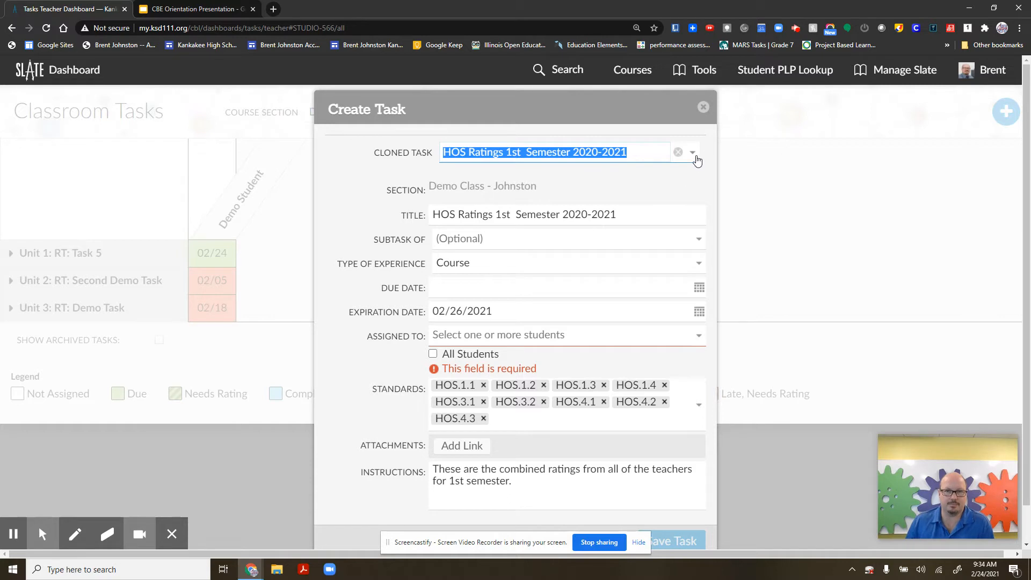
click(704, 109)
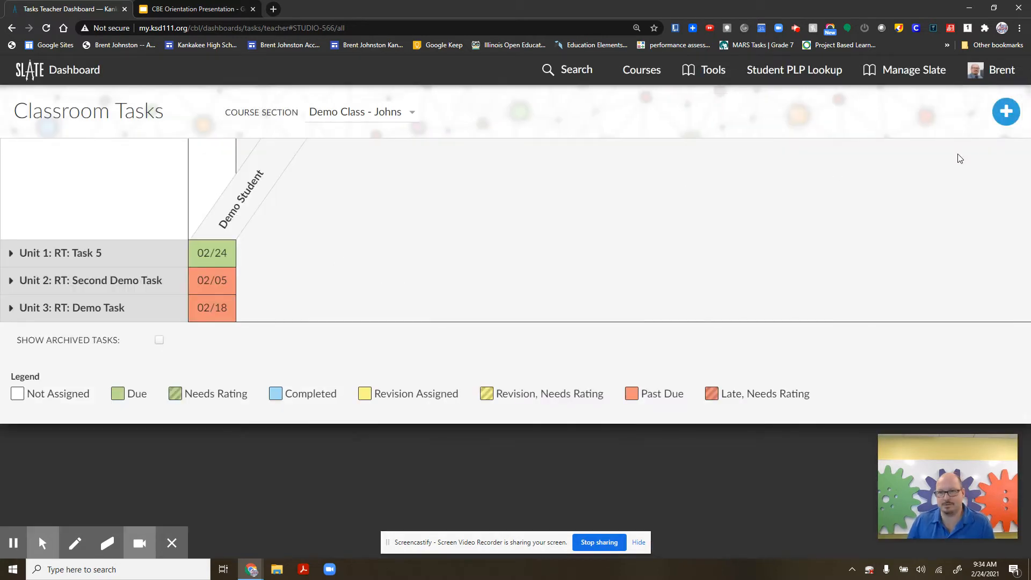
Step: Start a new task for the demo class and title it "Unit 3 RT Robotic Arm"
click(1005, 113)
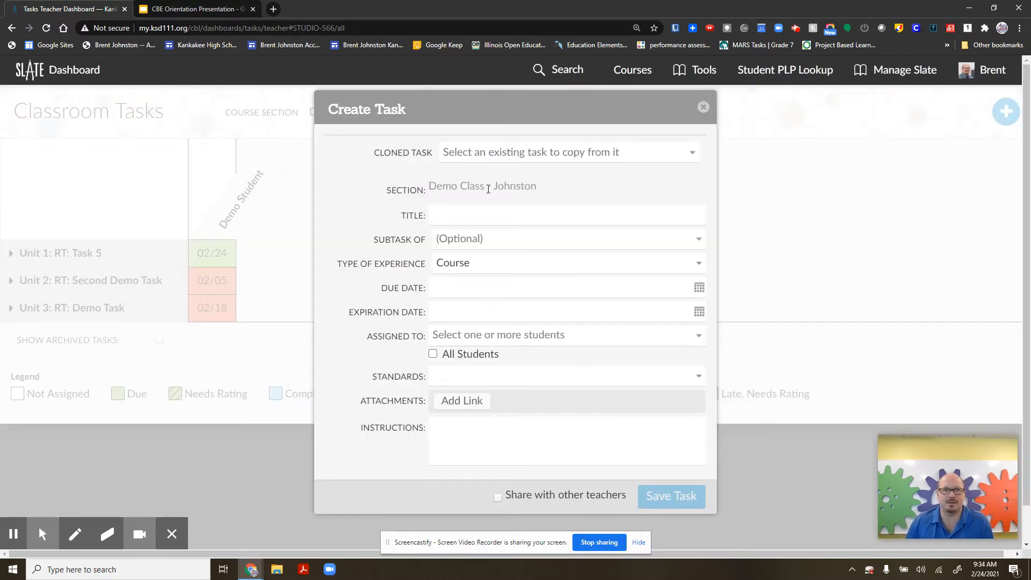
click(470, 215)
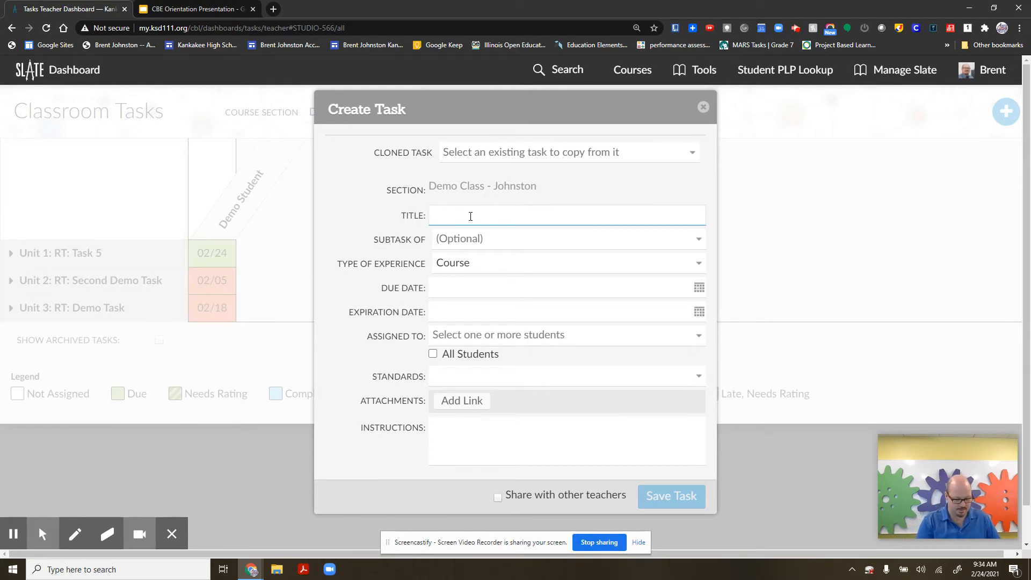
text(Unit 3)
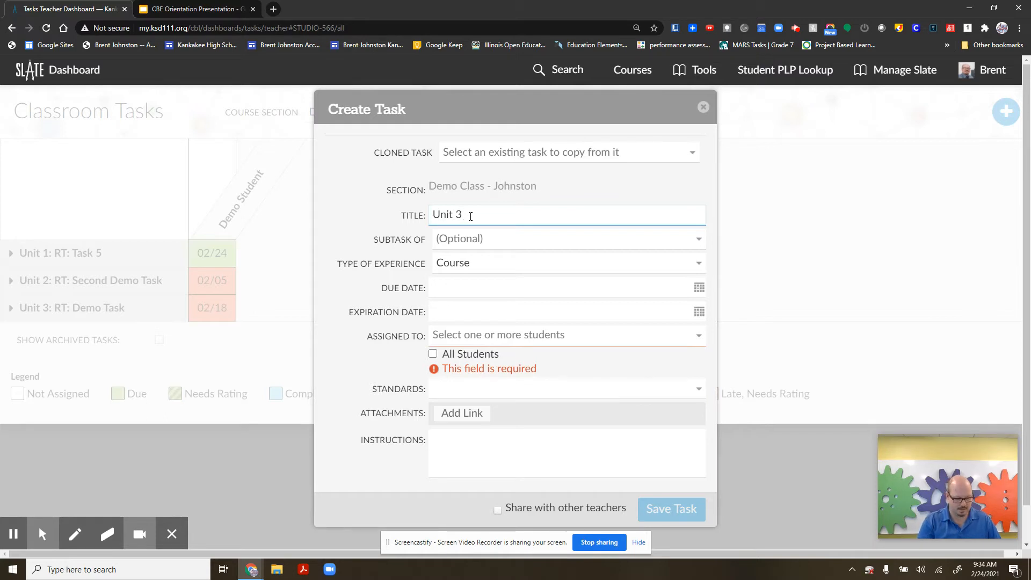
text( R)
text(T Robotic Arm)
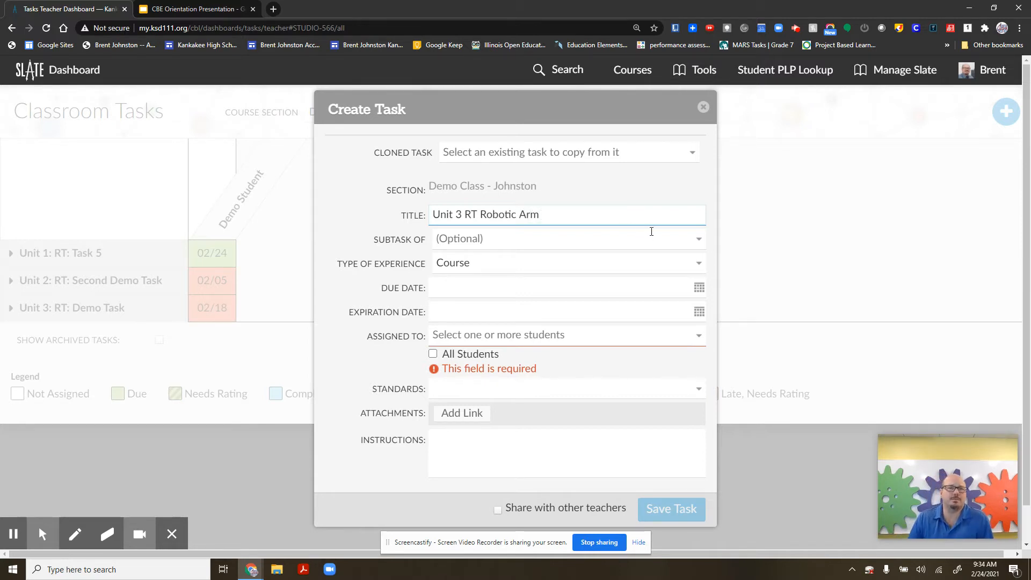
Step: Make the new task a subtask of Unit 3: RT: Demo Task and keep Course as the type of experience
click(698, 241)
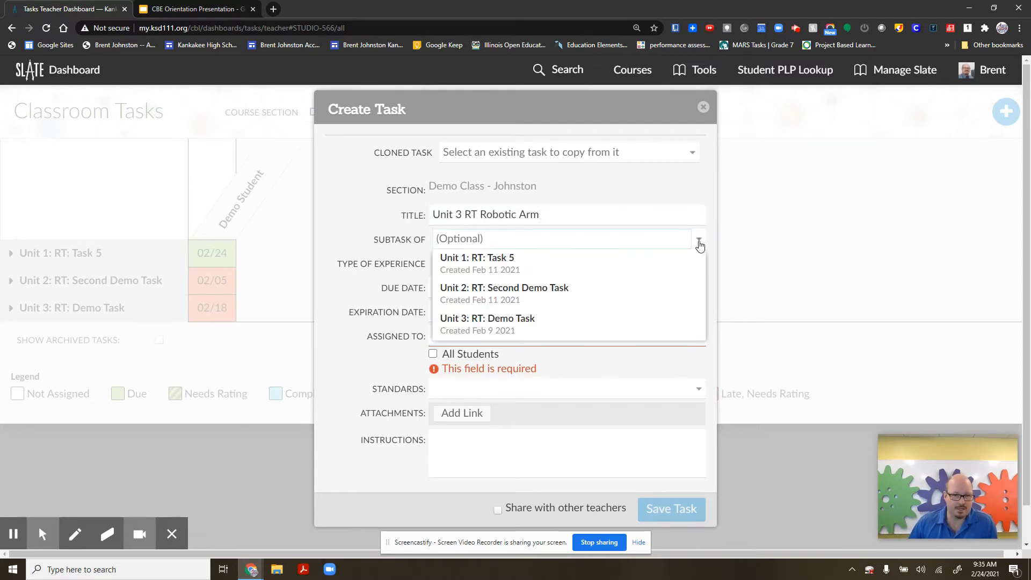
click(489, 319)
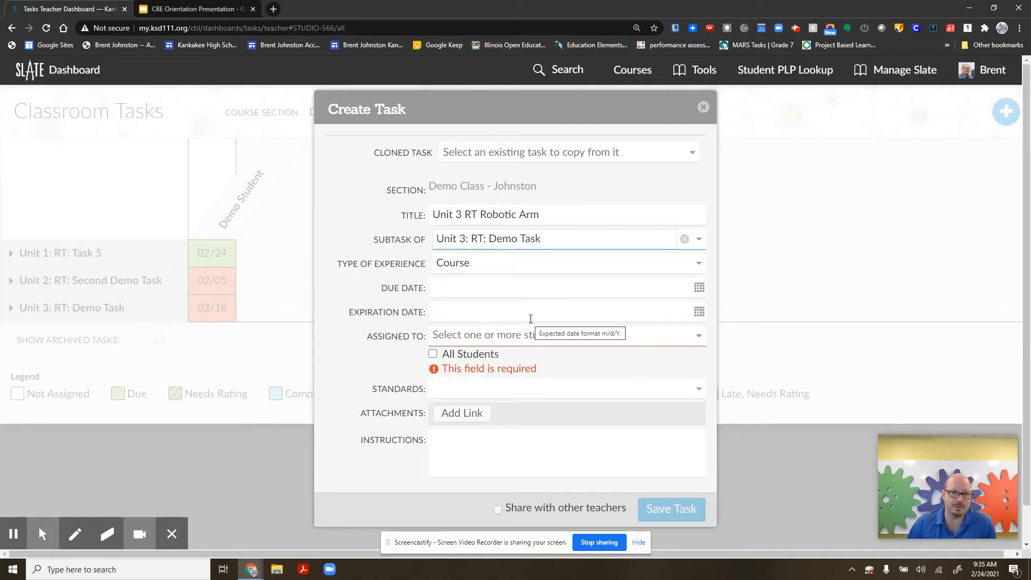
click(700, 267)
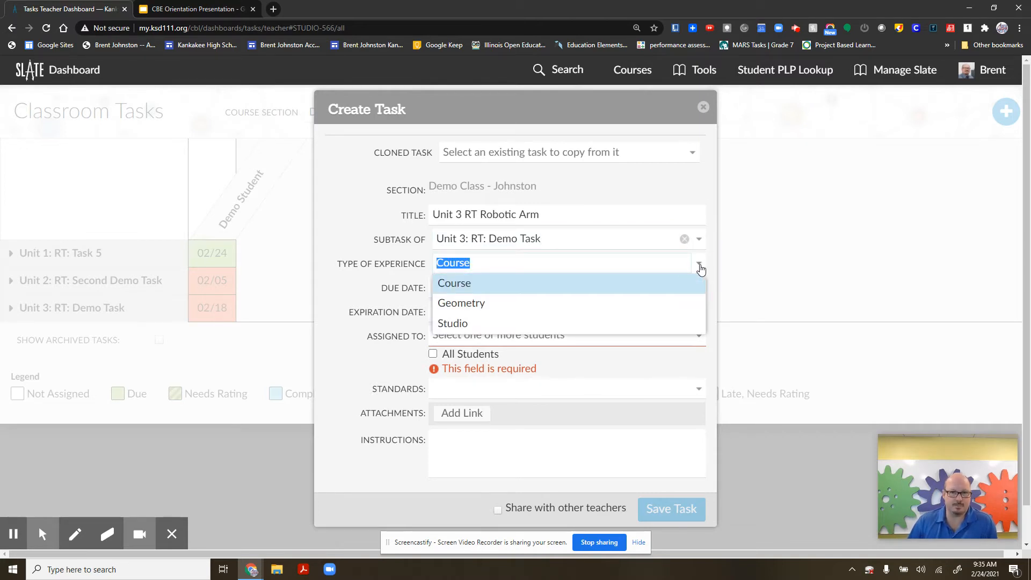
click(700, 267)
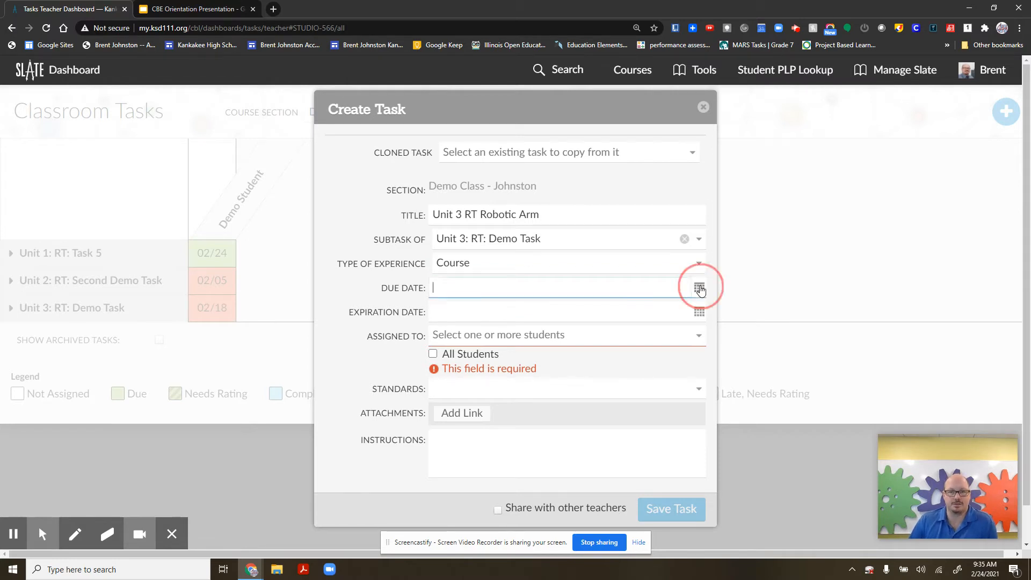
Step: Set the task's due date to 02/26/2021 and its expiration date to 06/10/2021
click(699, 288)
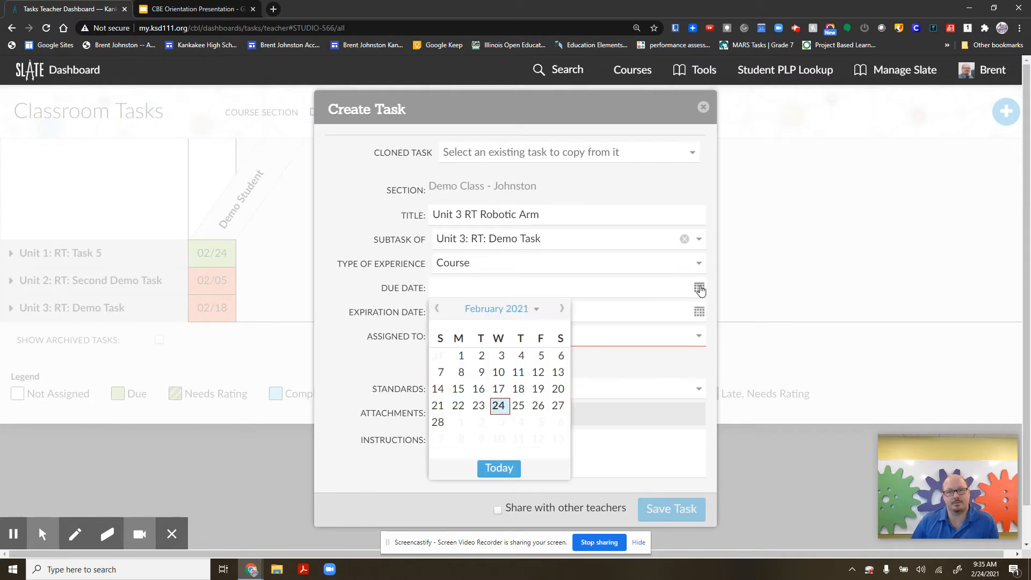
click(540, 406)
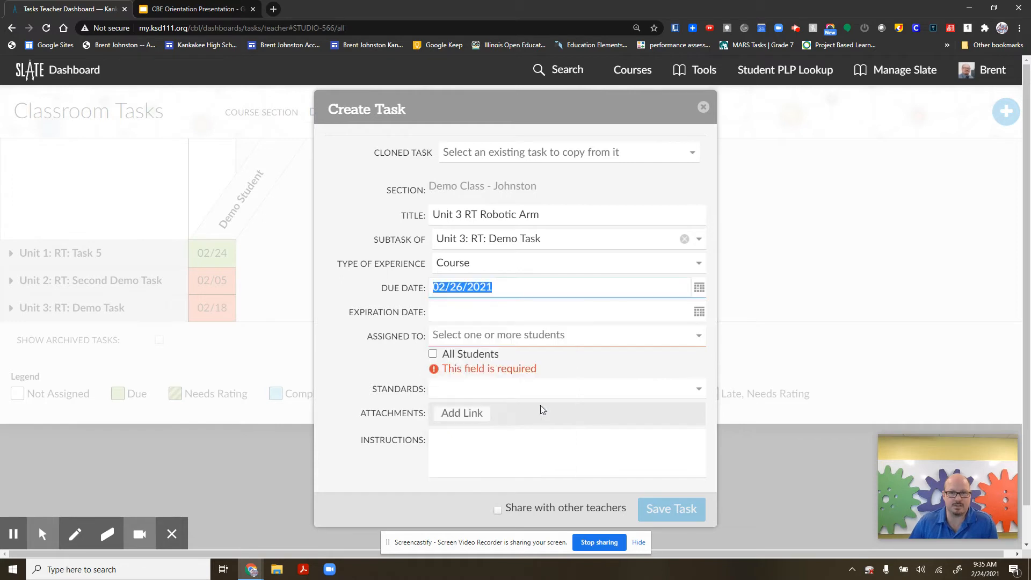
click(701, 314)
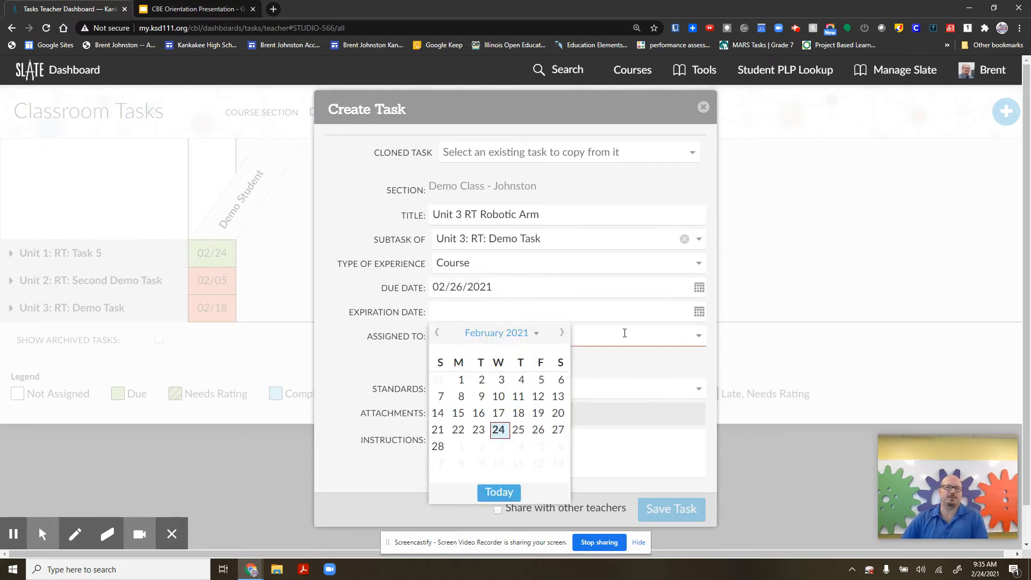
click(562, 334)
click(562, 334)
click(562, 334)
click(562, 334)
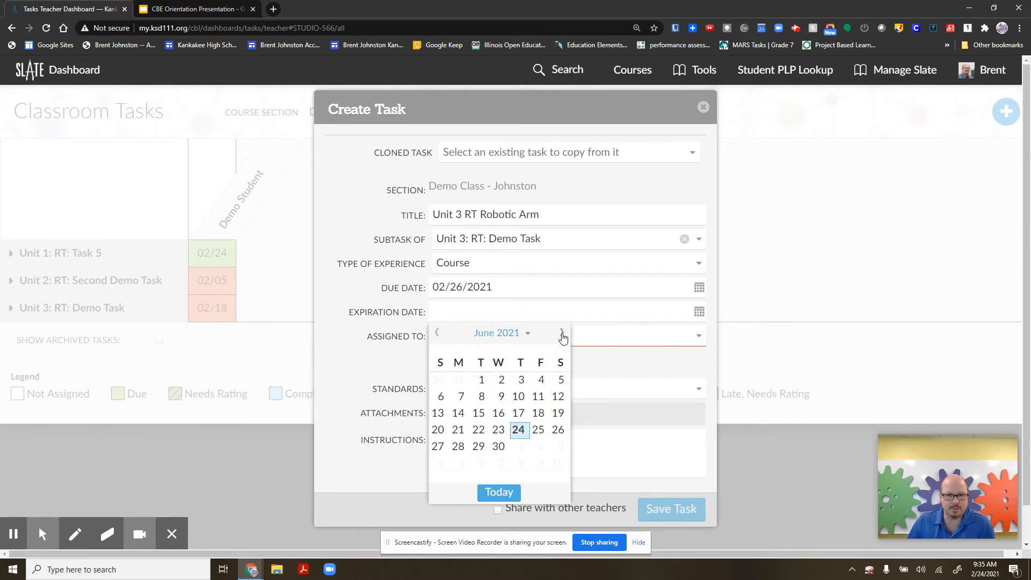
click(521, 396)
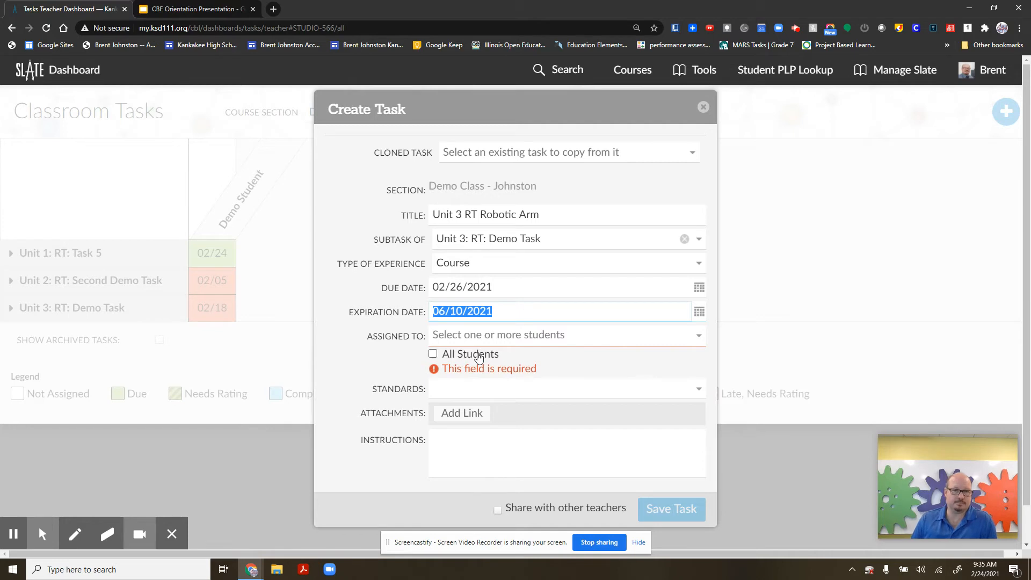
Step: Assign the Robotic Arm task to all students in the section
click(433, 355)
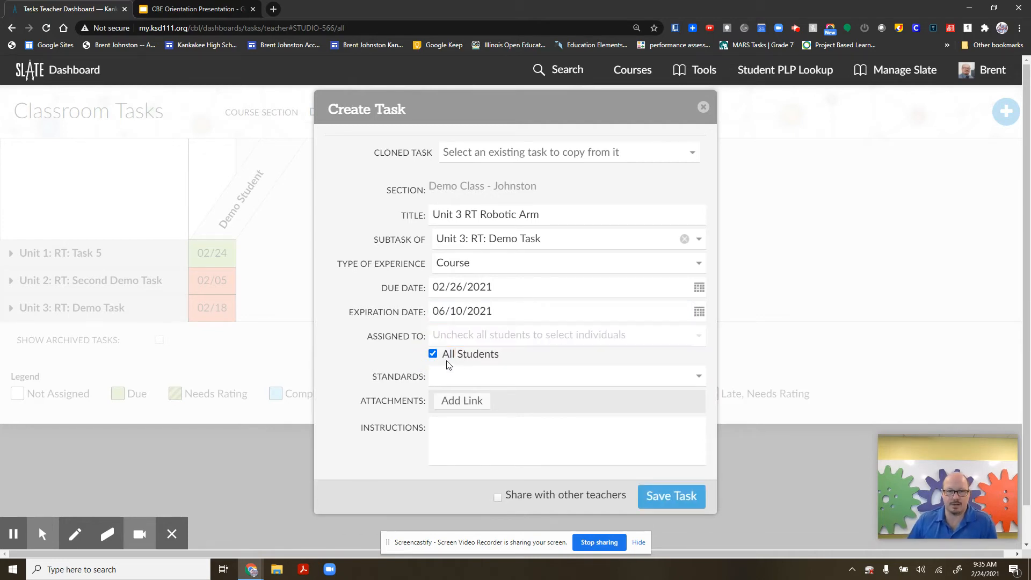
click(434, 356)
click(432, 355)
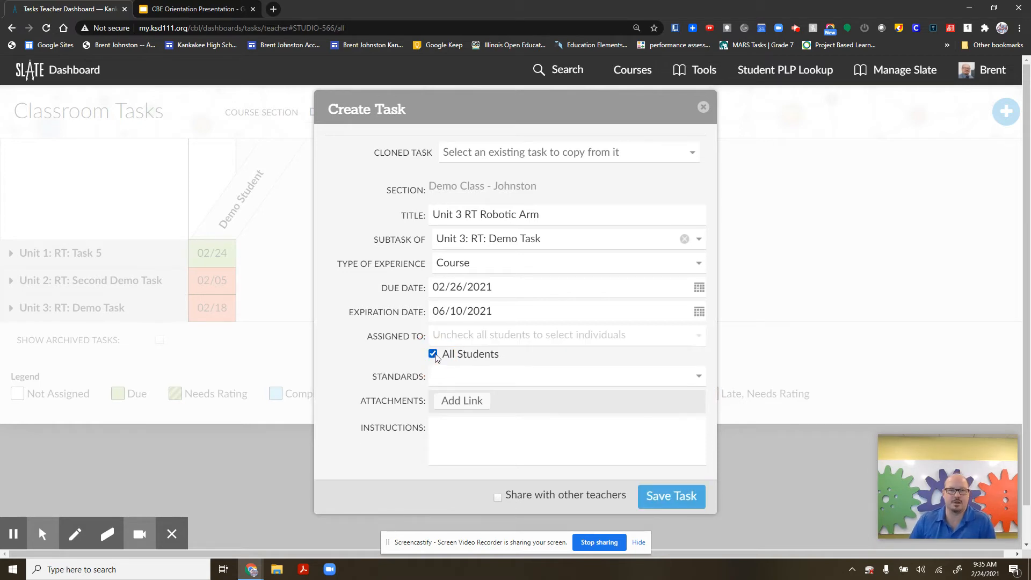
click(458, 337)
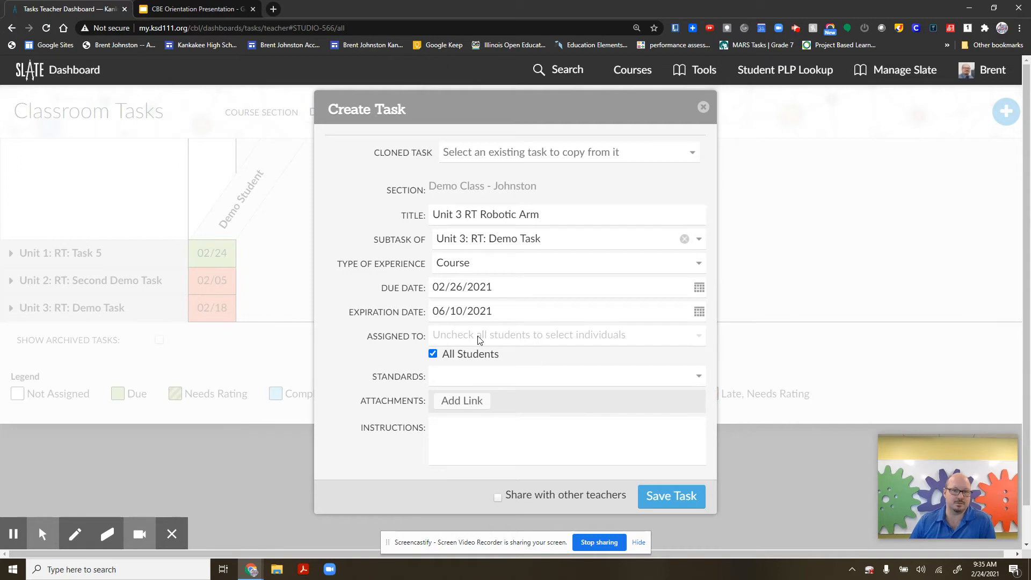
Step: Add the standard SCI.3.1, Create a model to represent a system, to the Unit 3 RT Robotic Arm task and save it
click(699, 377)
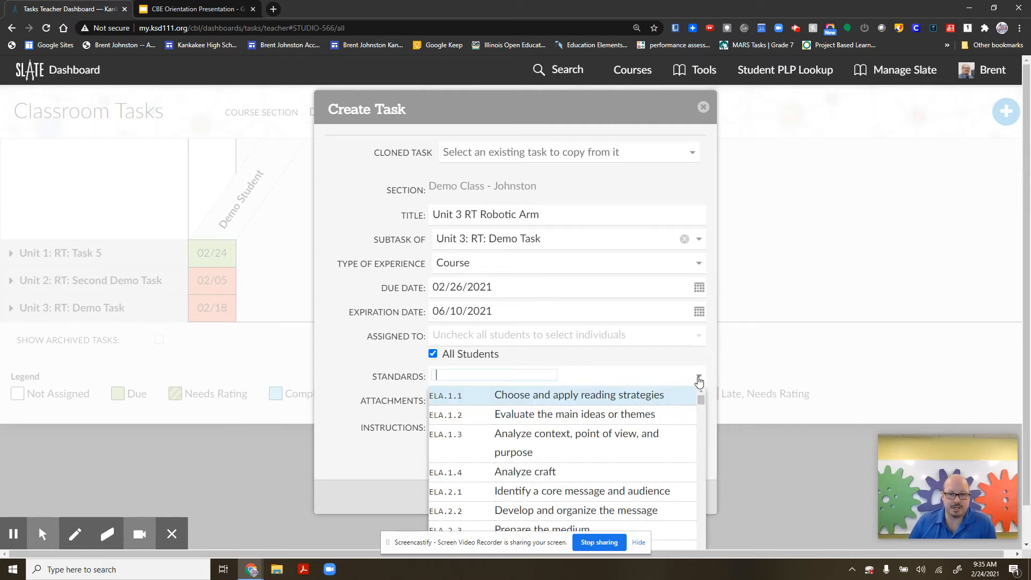
scroll(668, 428, down, 7)
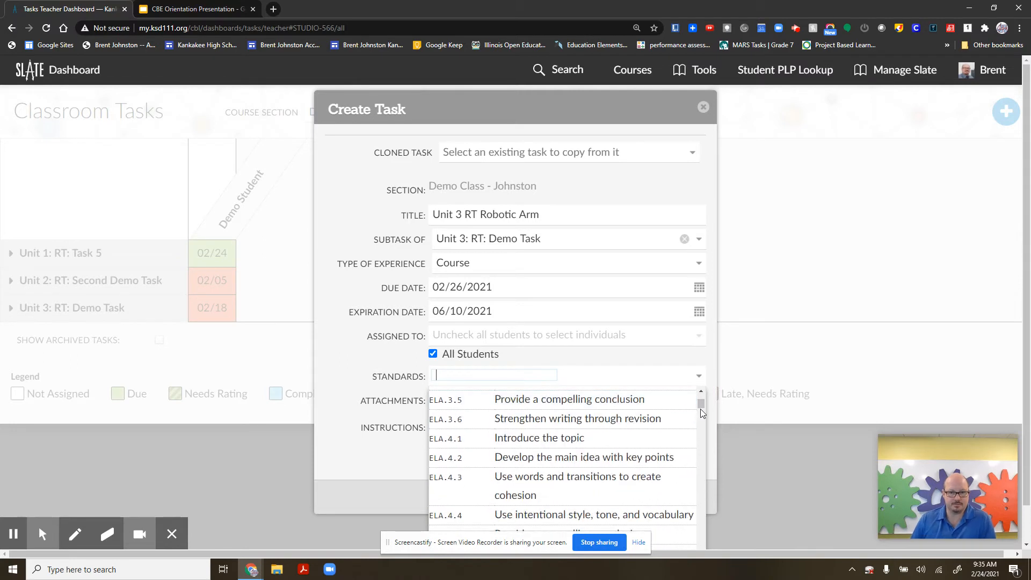
text(sci)
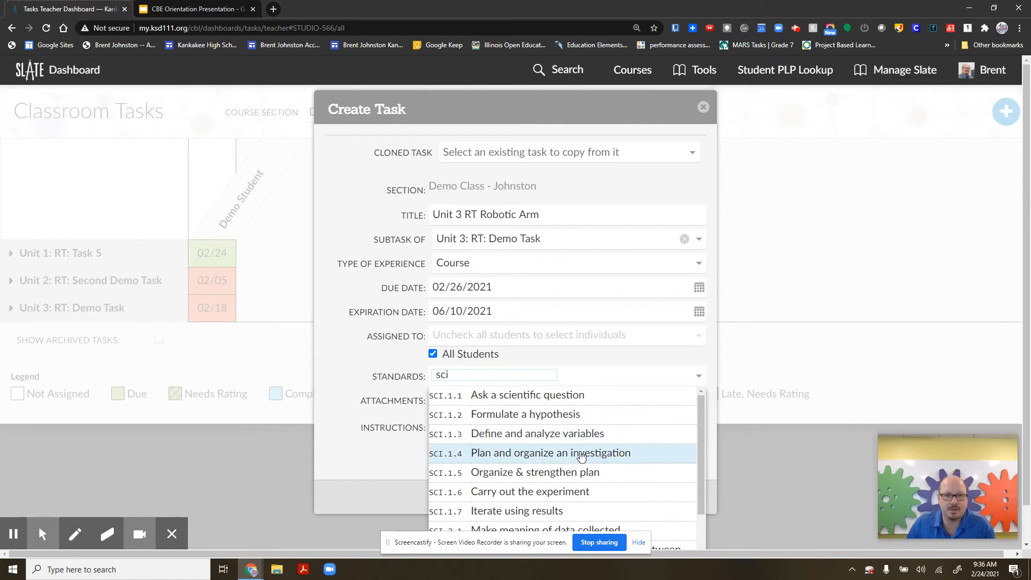
scroll(552, 433, down, 5)
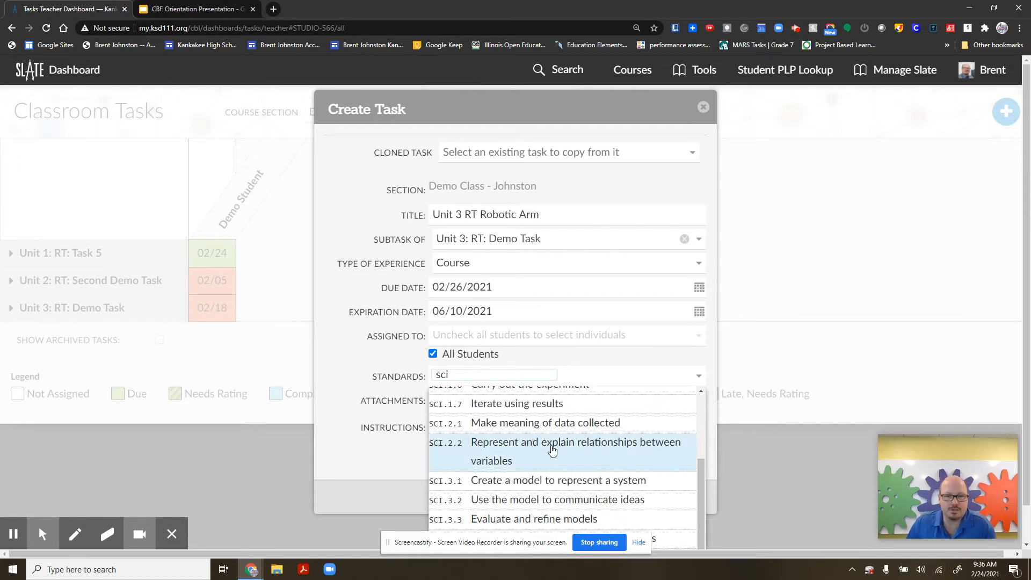
click(459, 337)
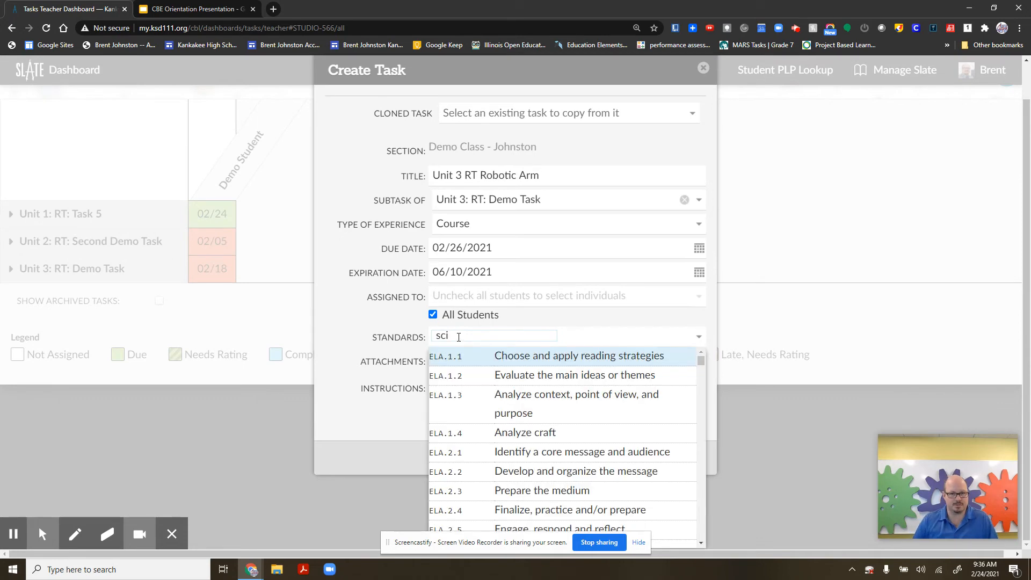
drag(701, 363, 700, 356)
click(466, 333)
text(sci2)
key(BackSpace)
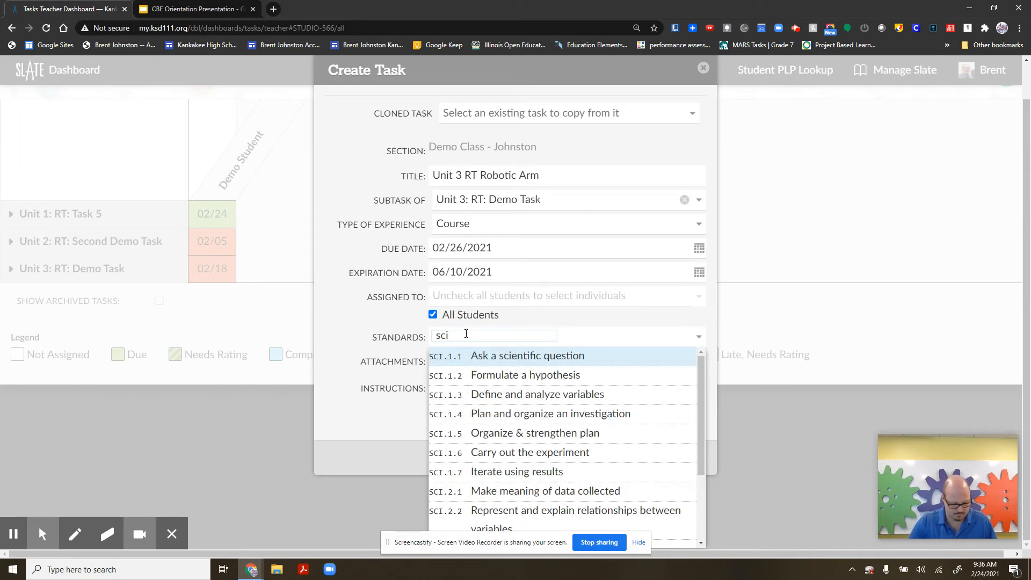
text(.)
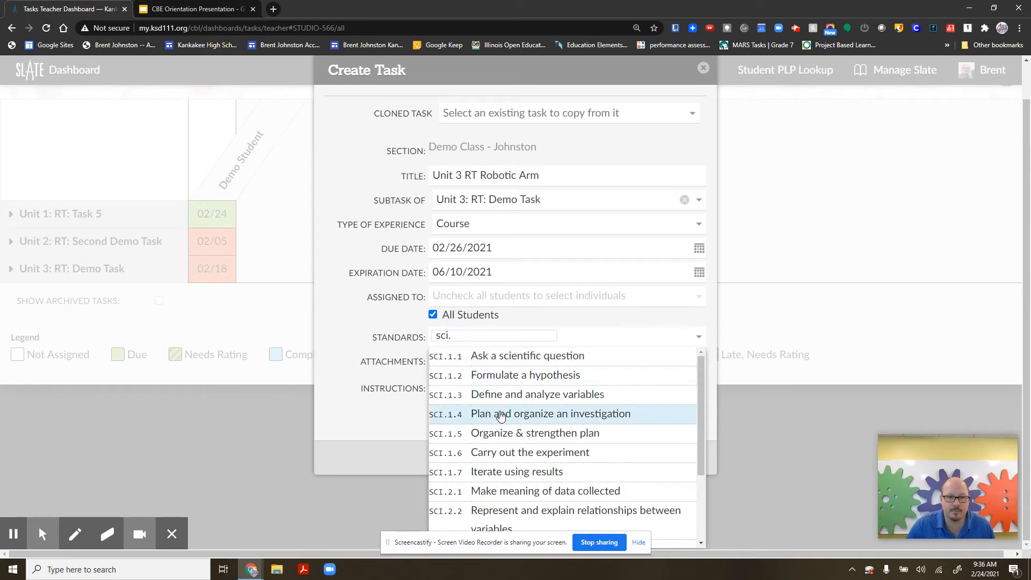
text(3)
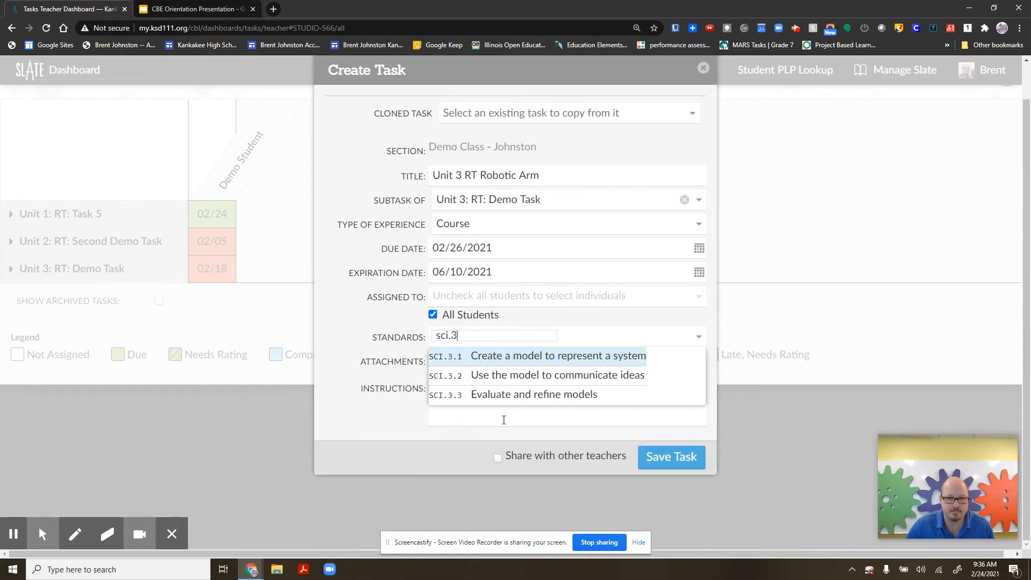
click(514, 360)
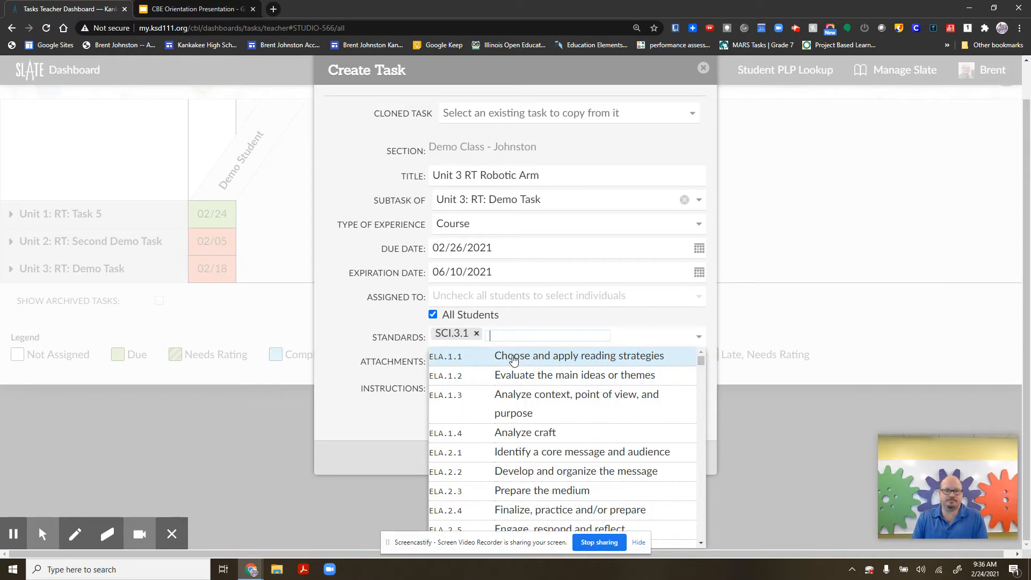
click(686, 323)
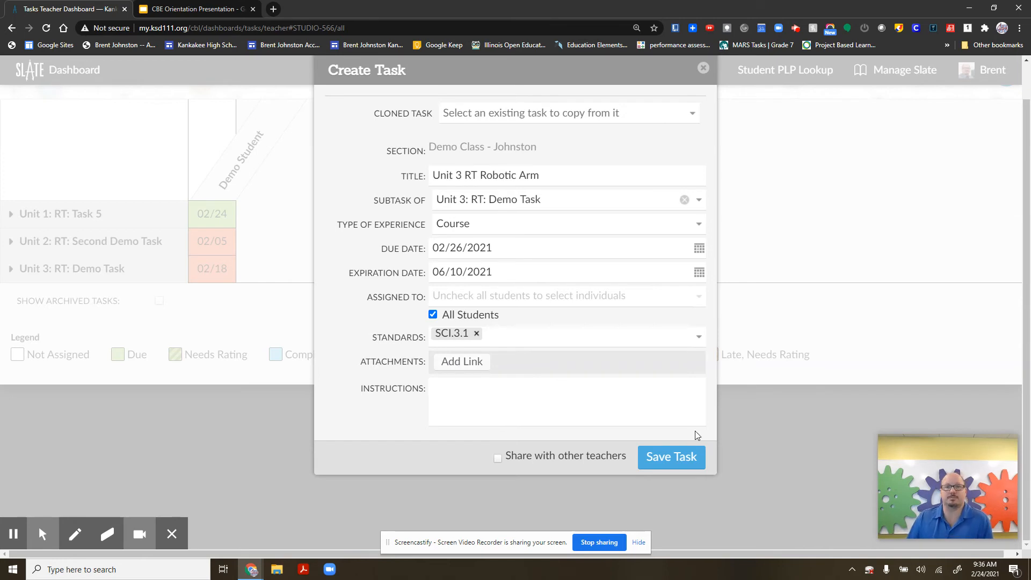
click(681, 463)
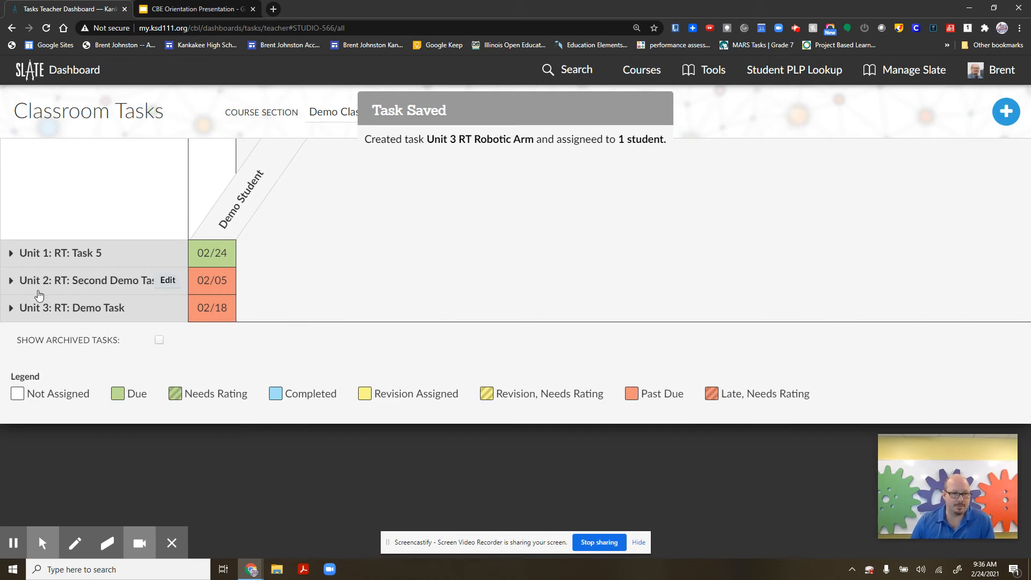
Step: Detach the Unit 3 RT Robotic Arm task from its parent task, Unit 3: RT: Demo Task, and save it
click(10, 309)
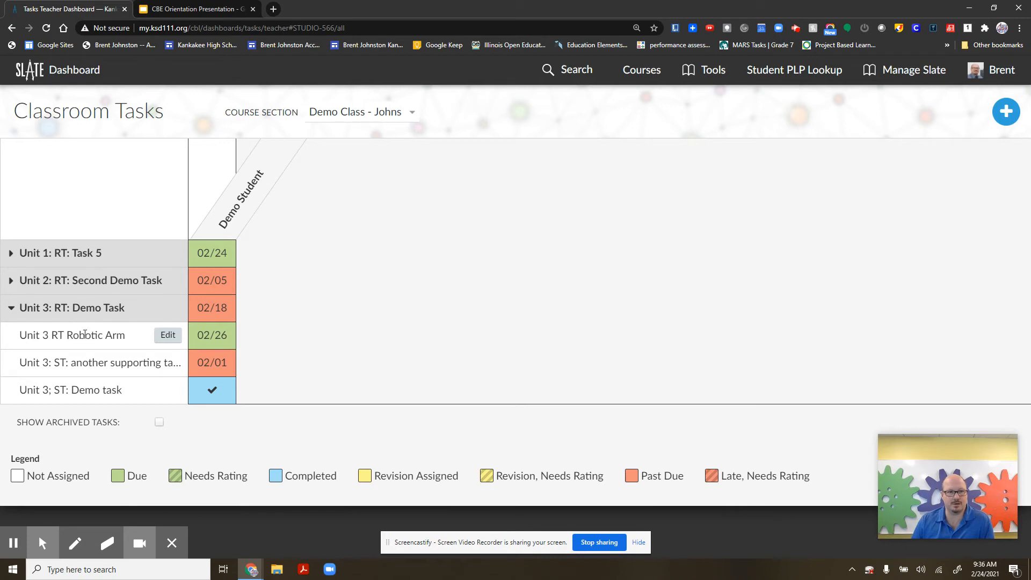
click(168, 336)
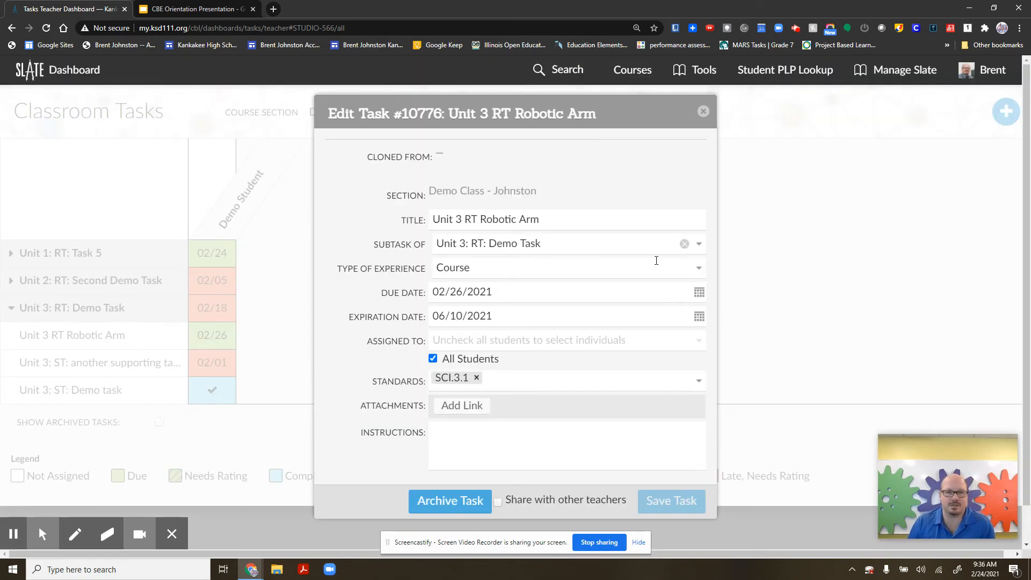
click(685, 244)
click(662, 500)
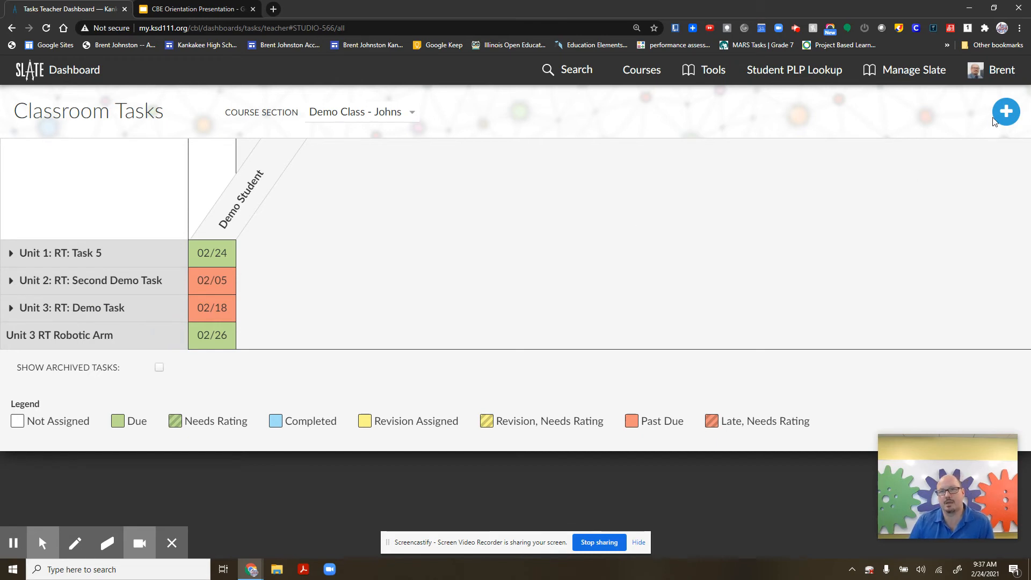
click(1009, 115)
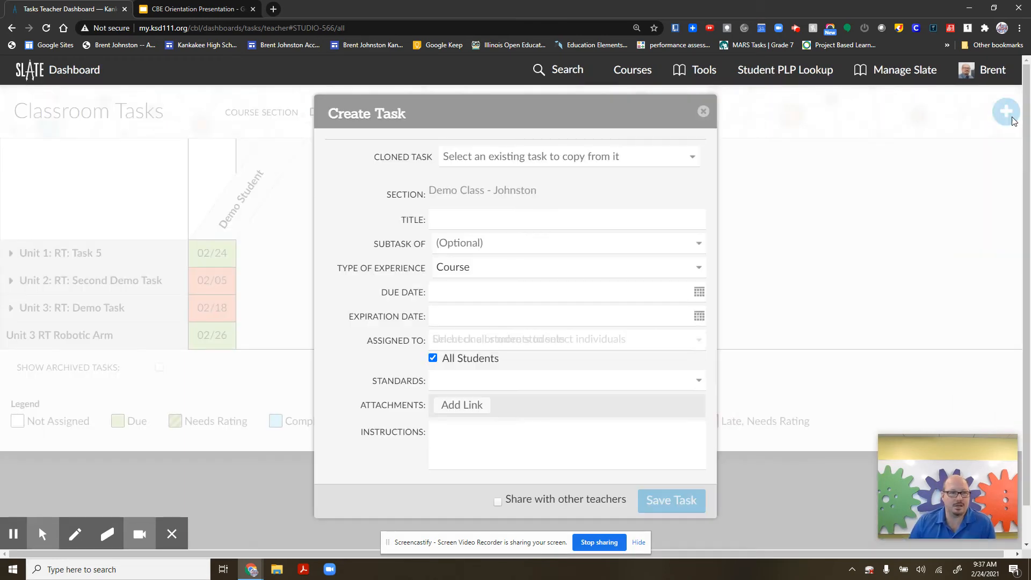
click(703, 112)
Step: Make the existing Unit 3 RT Robotic Arm task a subtask of Unit 3: RT: Demo Task and save the update
mouse_move(104, 331)
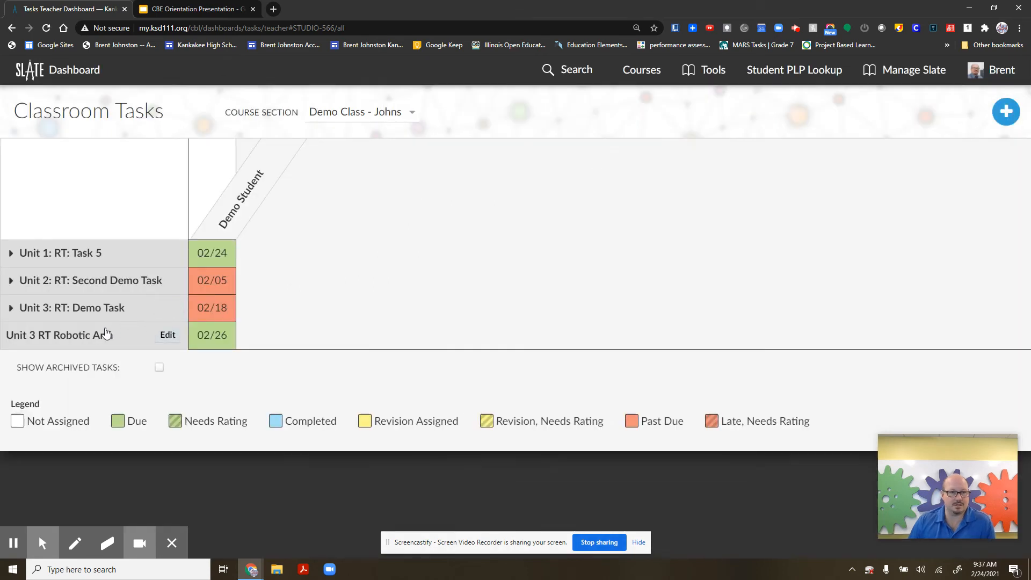
click(163, 336)
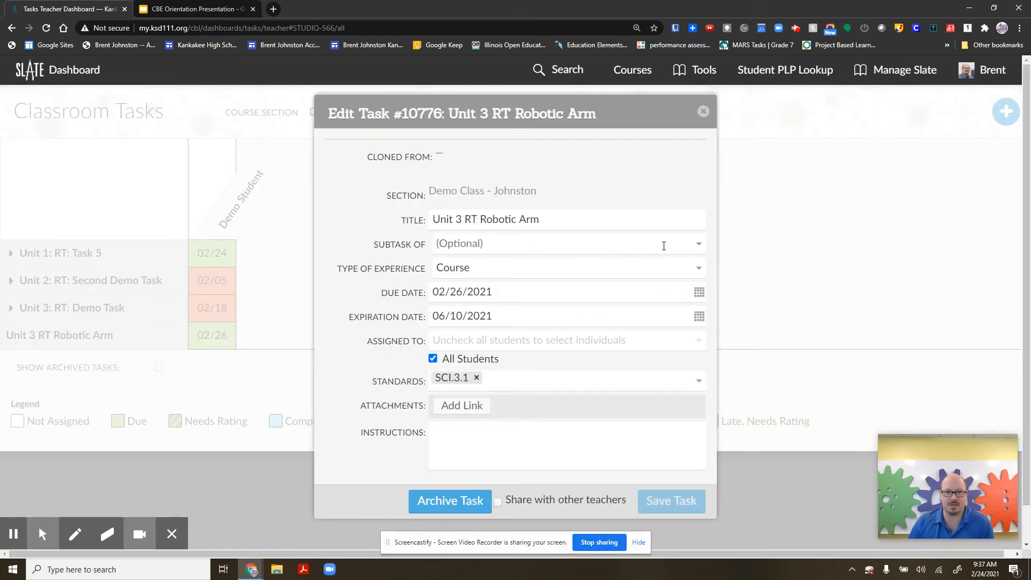
click(695, 247)
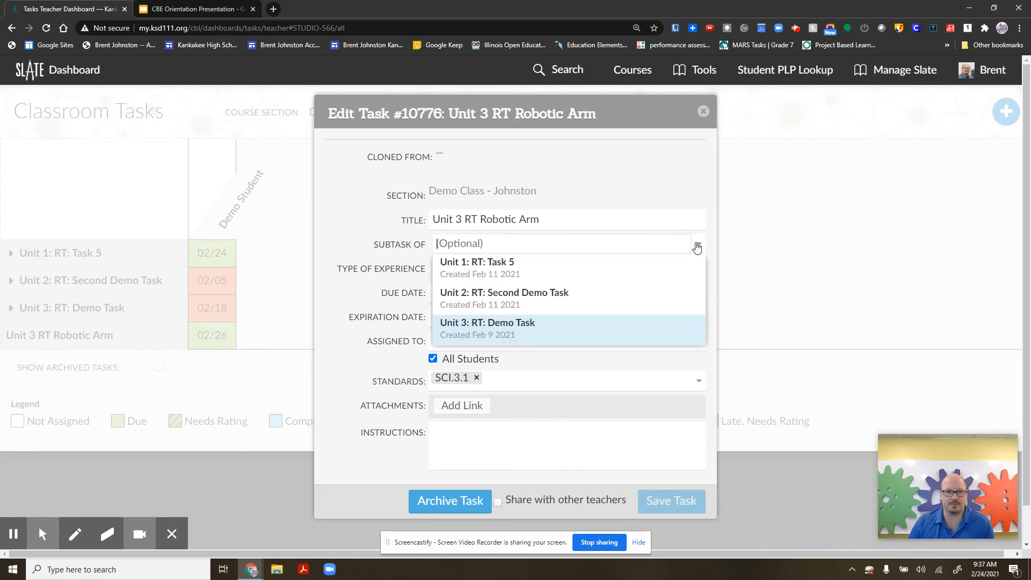
click(507, 324)
click(673, 501)
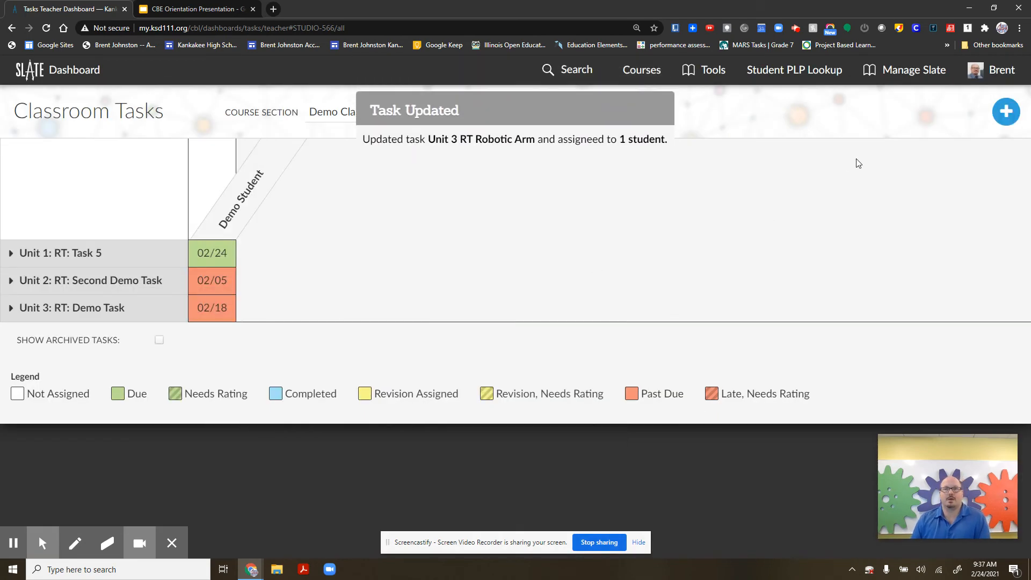
Step: Start a new task titled "Robotic Arm Template" and make it a subtask of Unit 3: RT: Demo Task
click(1006, 112)
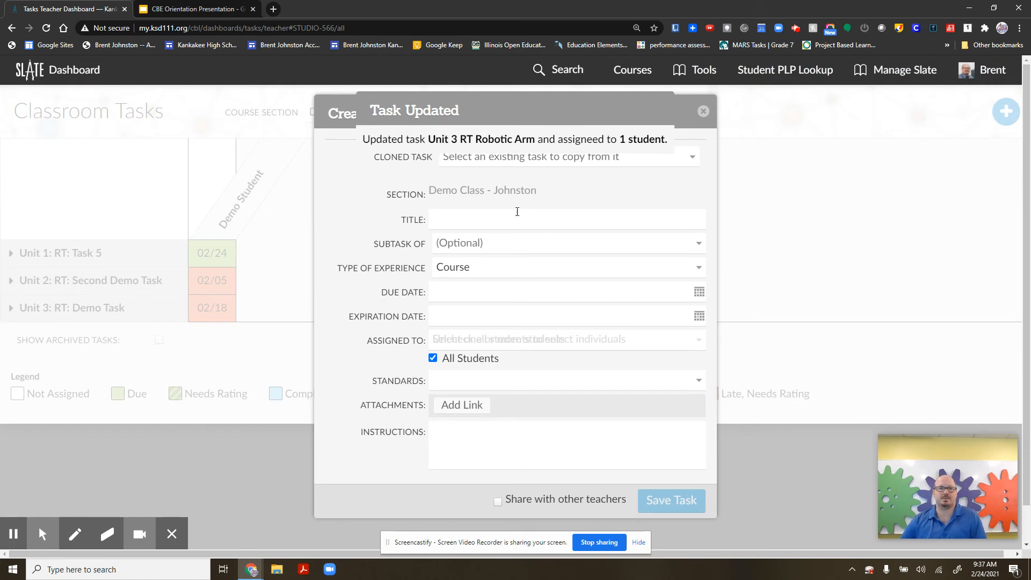
click(514, 219)
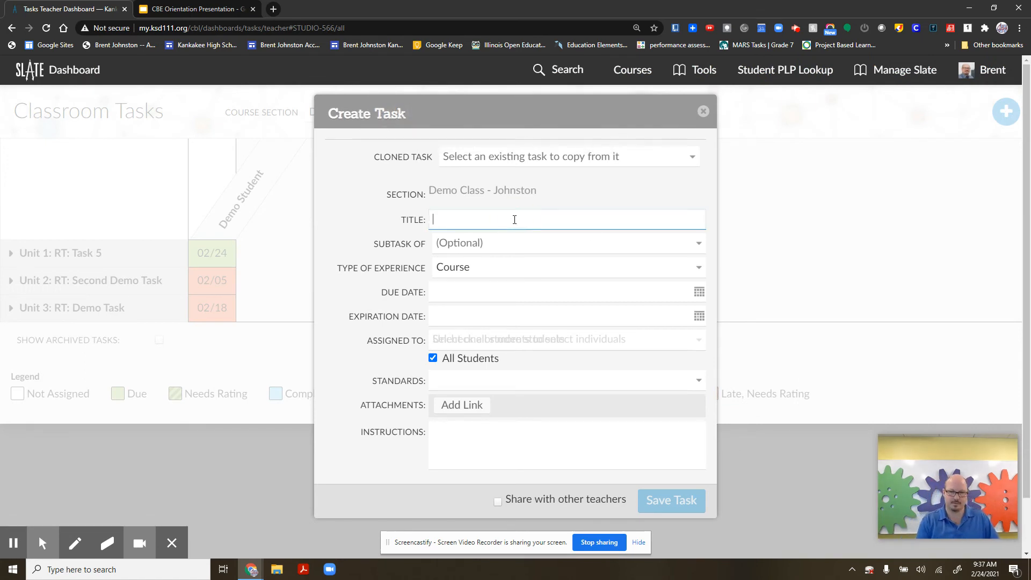
text(Ro)
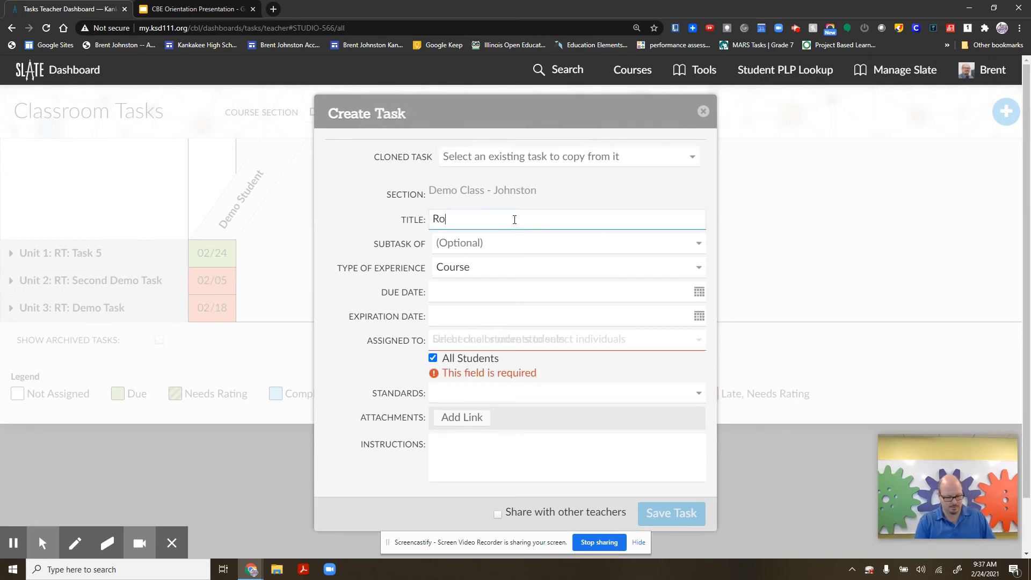
text(botic Arm)
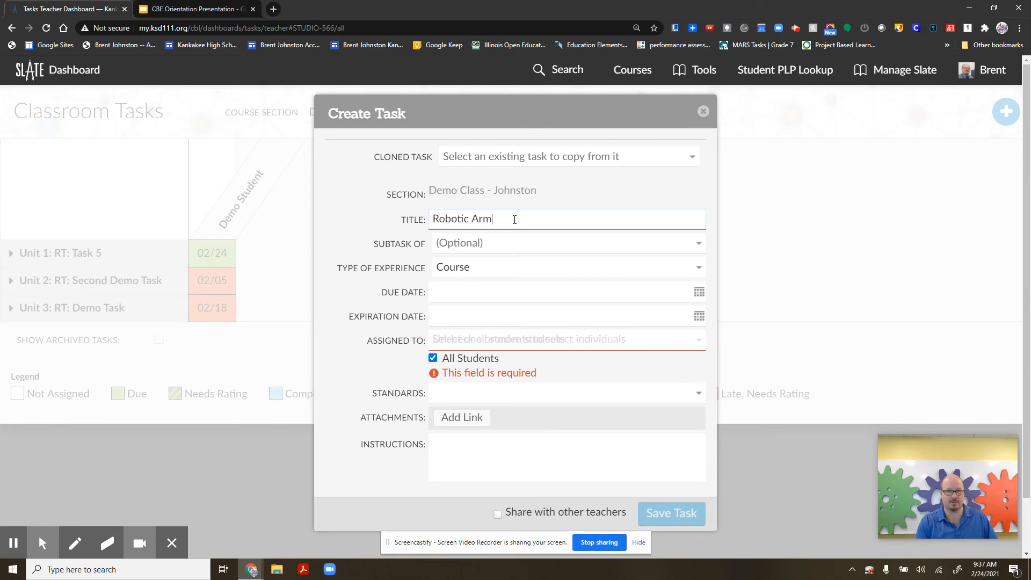
key(BackSpace)
text(m Template)
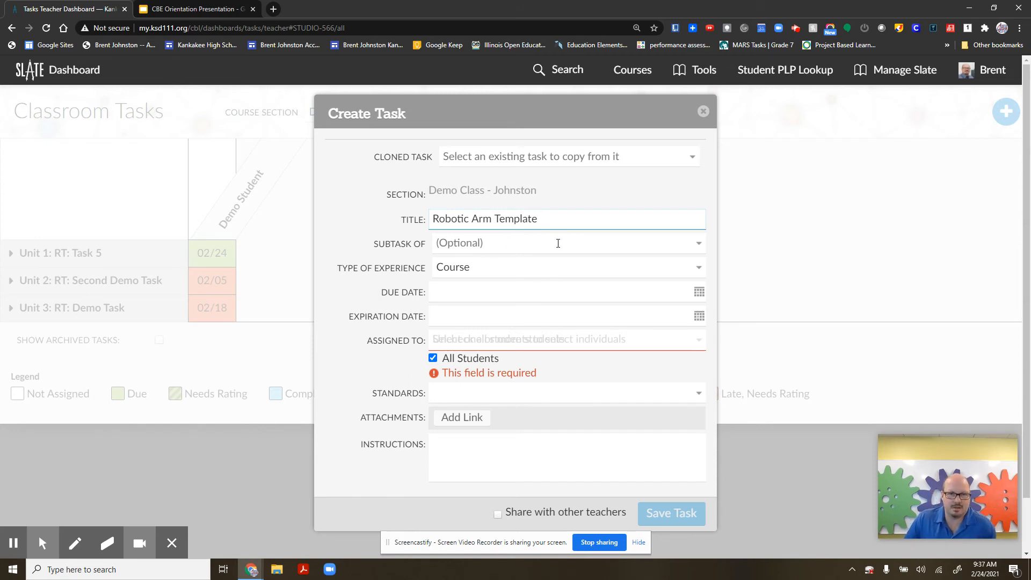
click(699, 244)
click(481, 322)
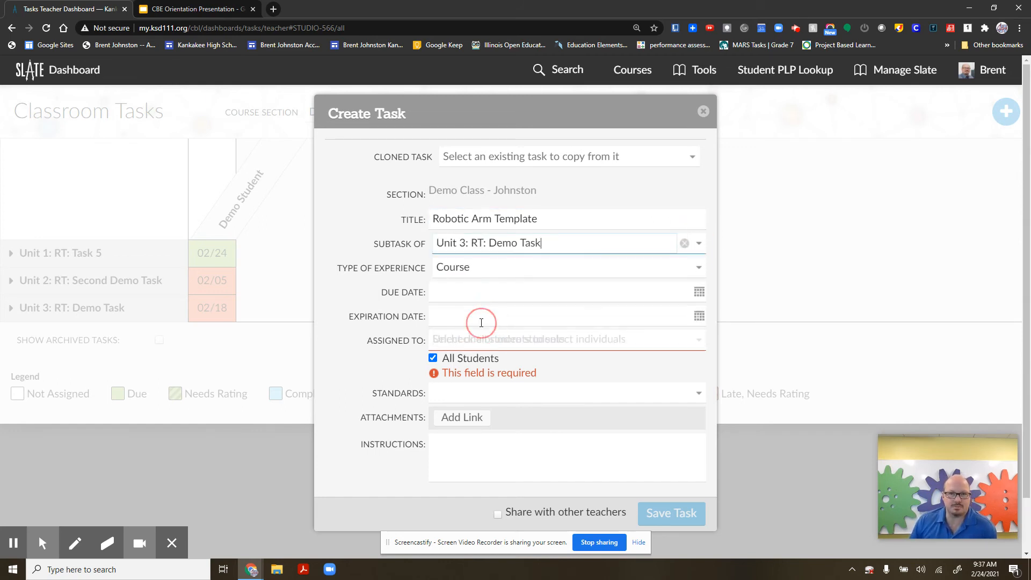
Step: Set the template task's due date to 02/26/2021 and its expiration date to 06/10/2021
click(461, 290)
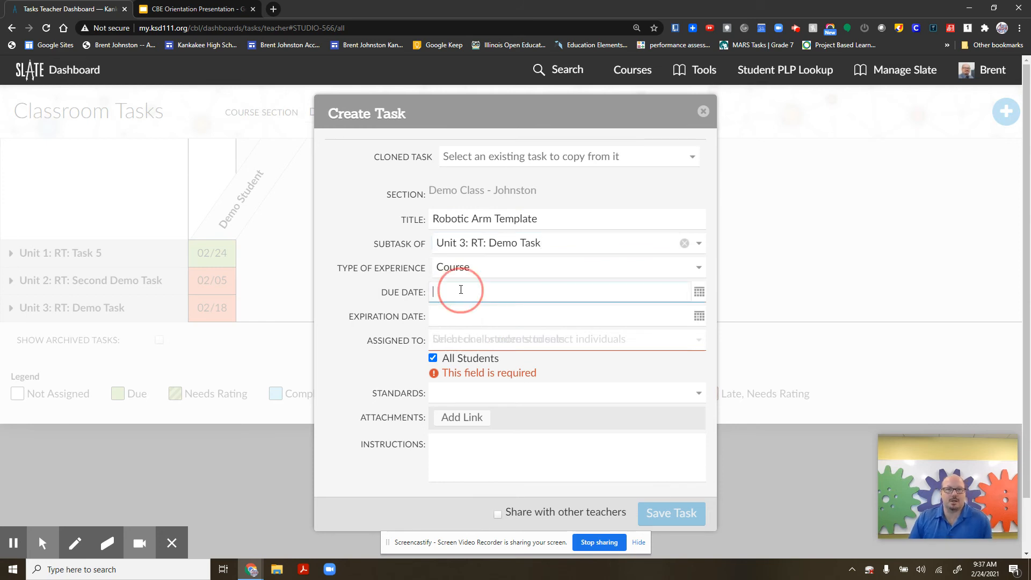
click(699, 292)
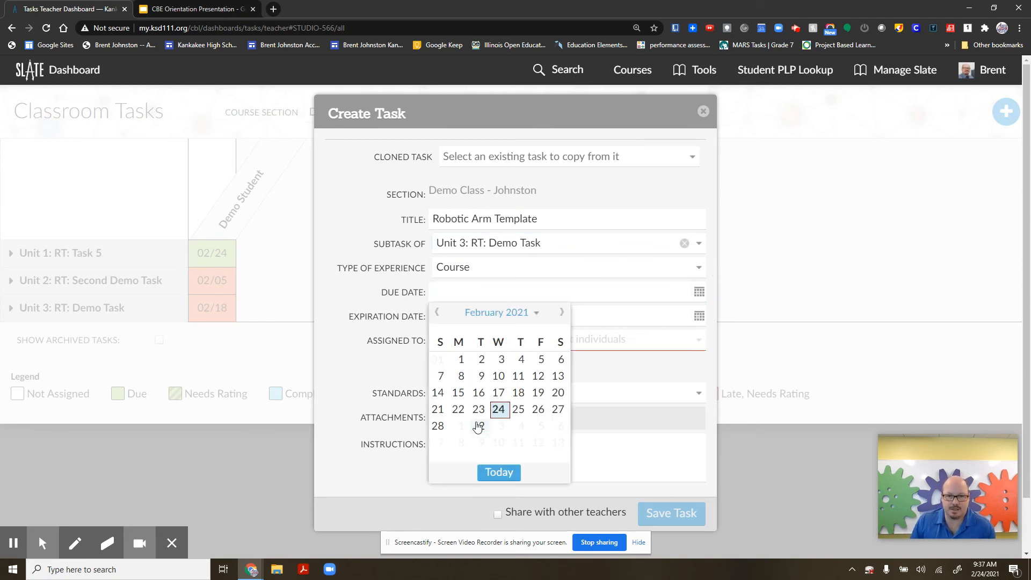
click(538, 409)
click(700, 318)
click(562, 337)
click(562, 337)
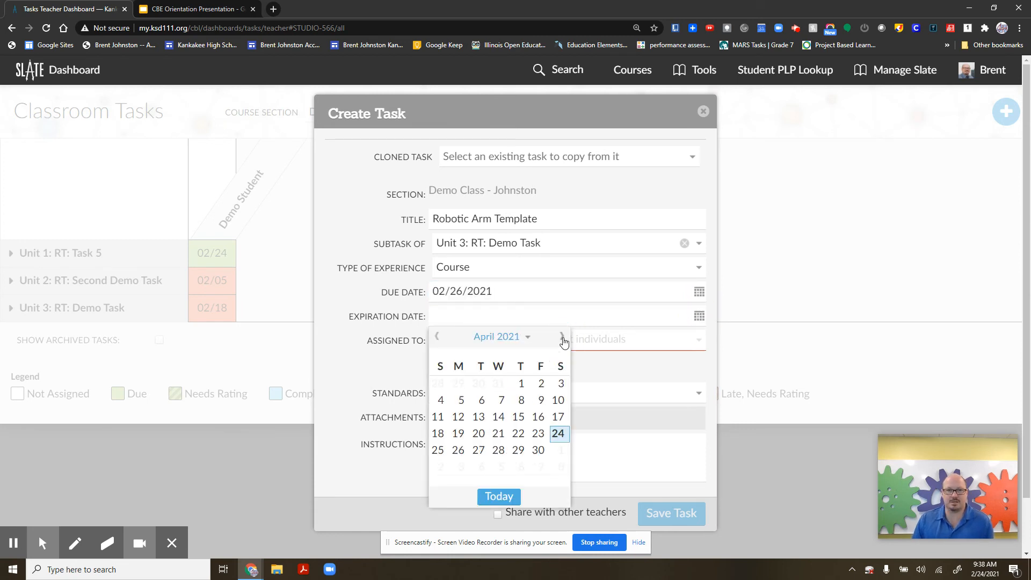
click(562, 338)
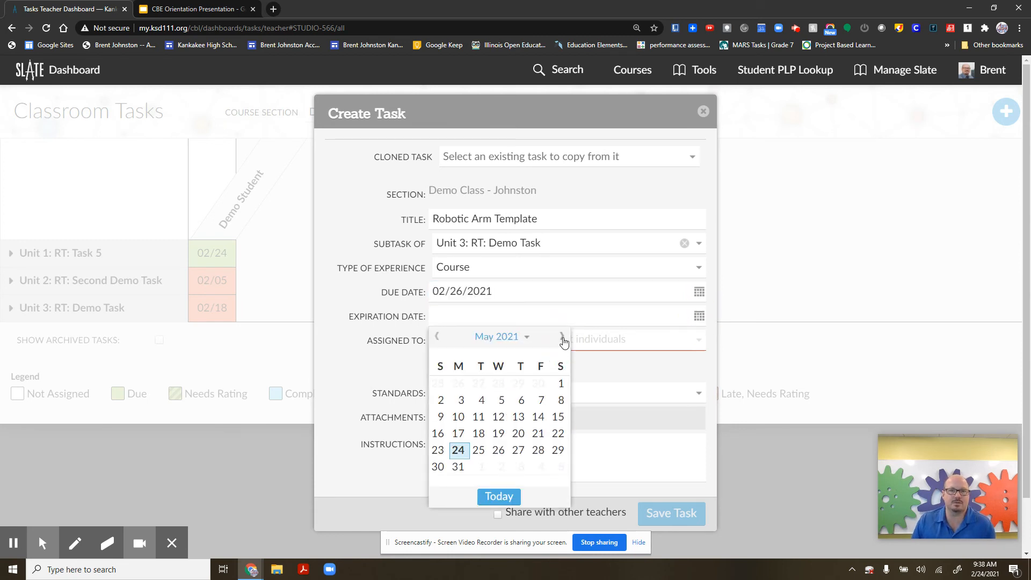
click(562, 337)
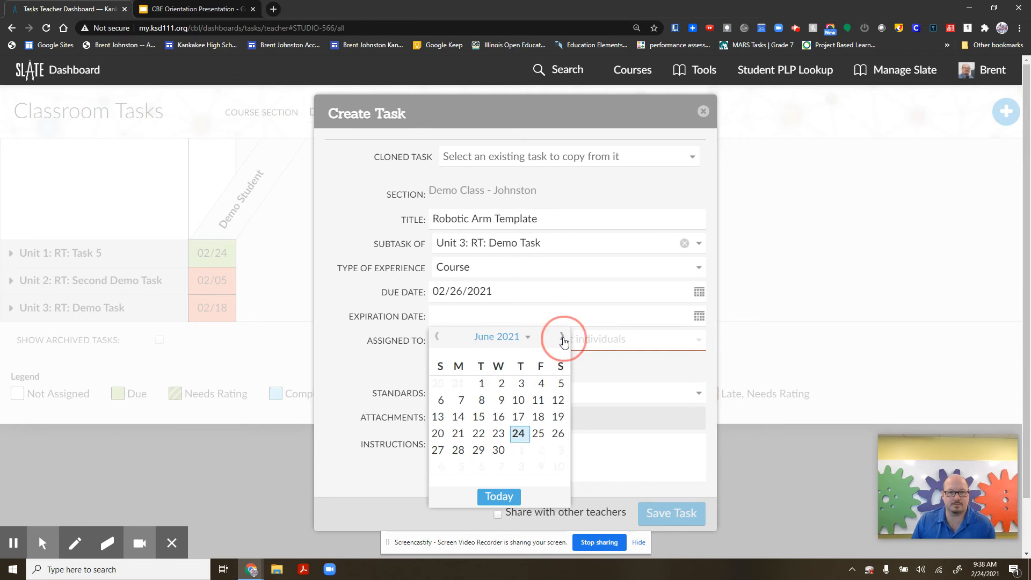
click(519, 400)
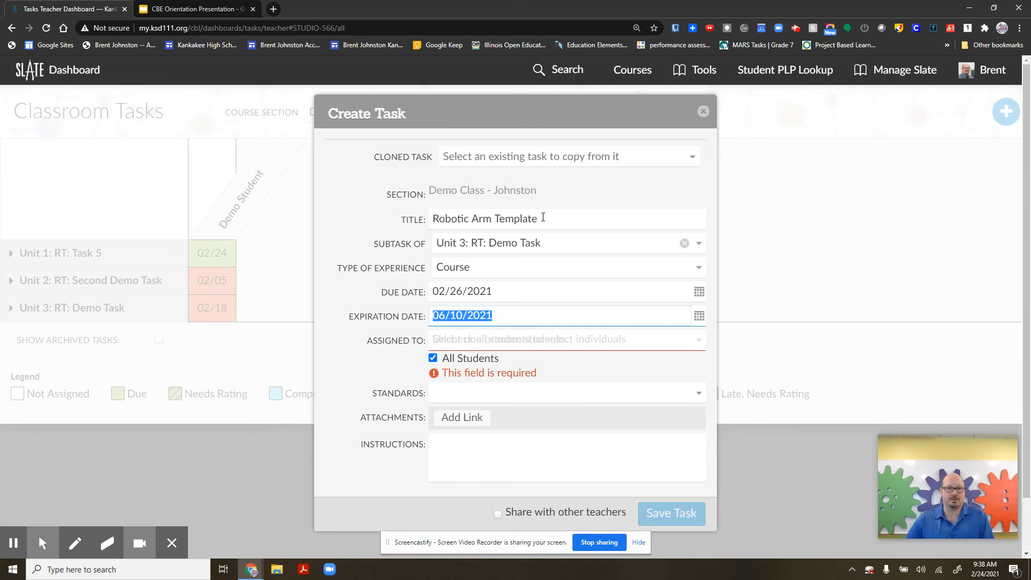
Step: Retitle the new task "Unit 3: ST Robotic Arm Template"
triple_click(433, 218)
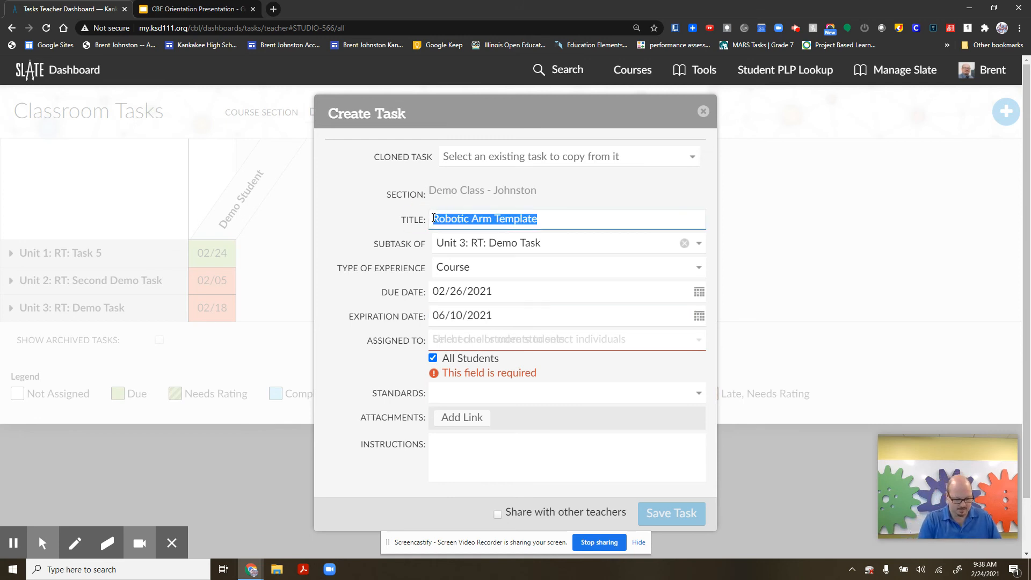
text(Unit 3)
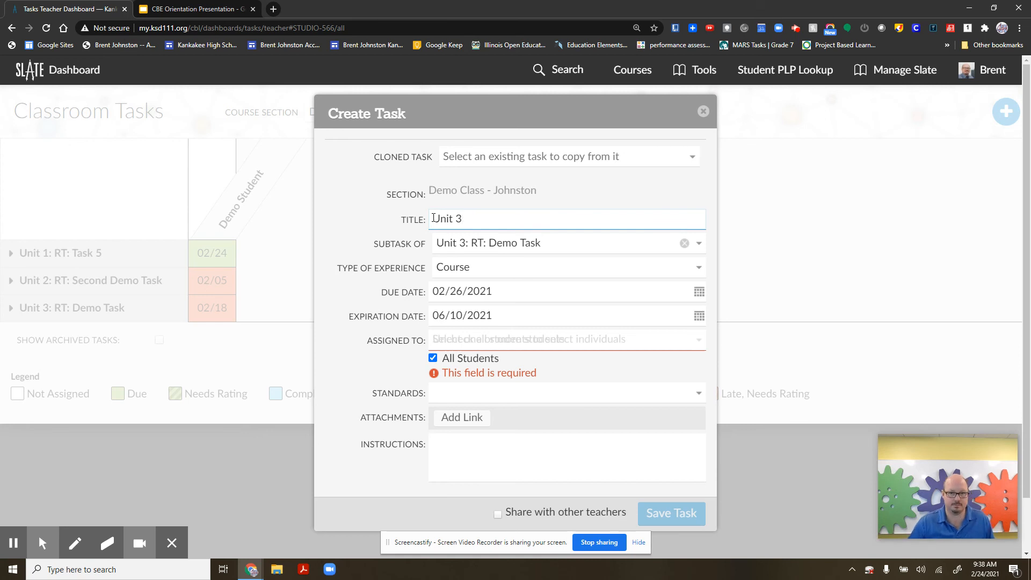
text(: ST)
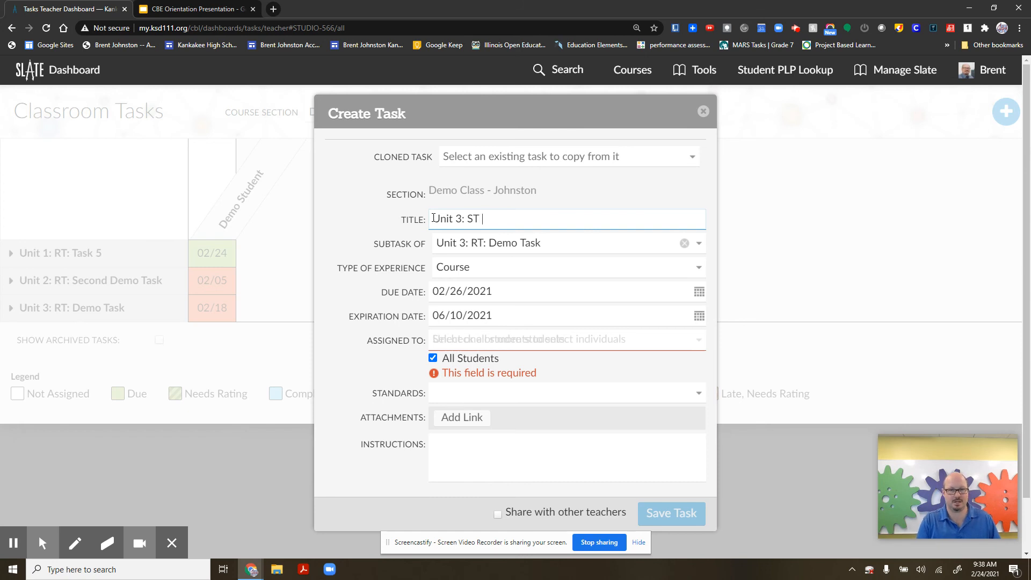
text( Robotic)
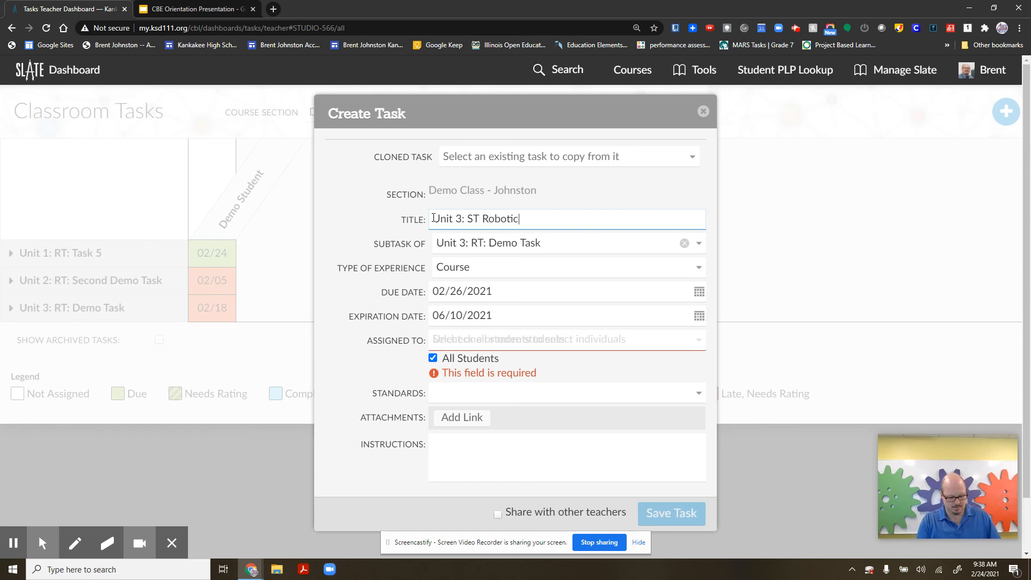
text( Arm)
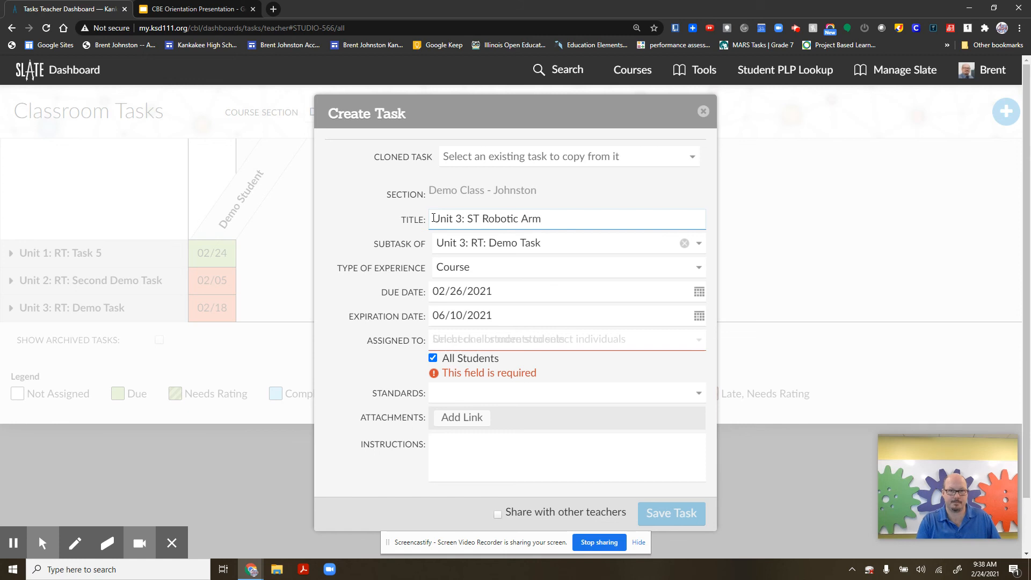
text( Template)
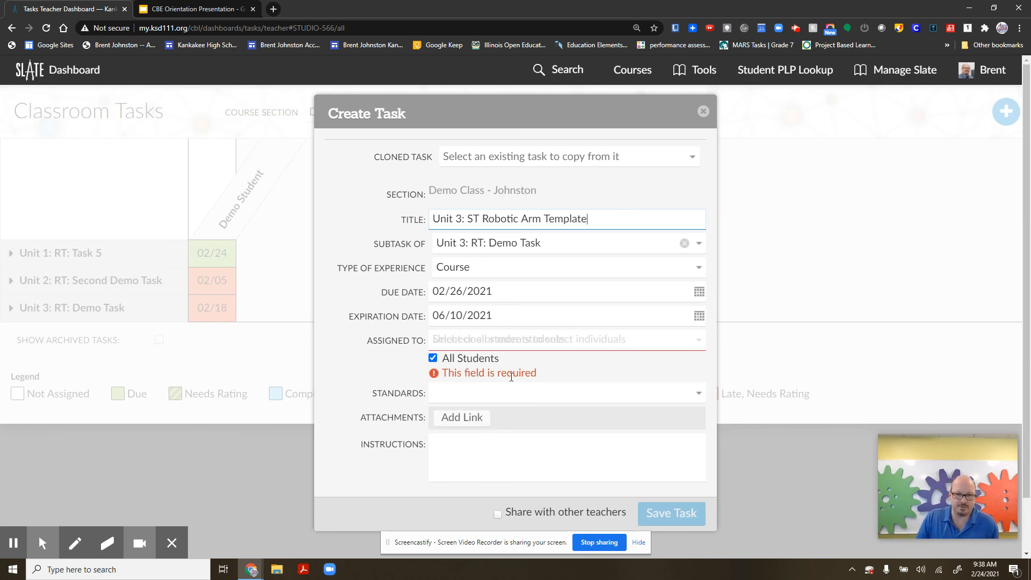
Step: Assign the Robotic Arm Template task to all students without any standards and save it
click(432, 358)
click(433, 358)
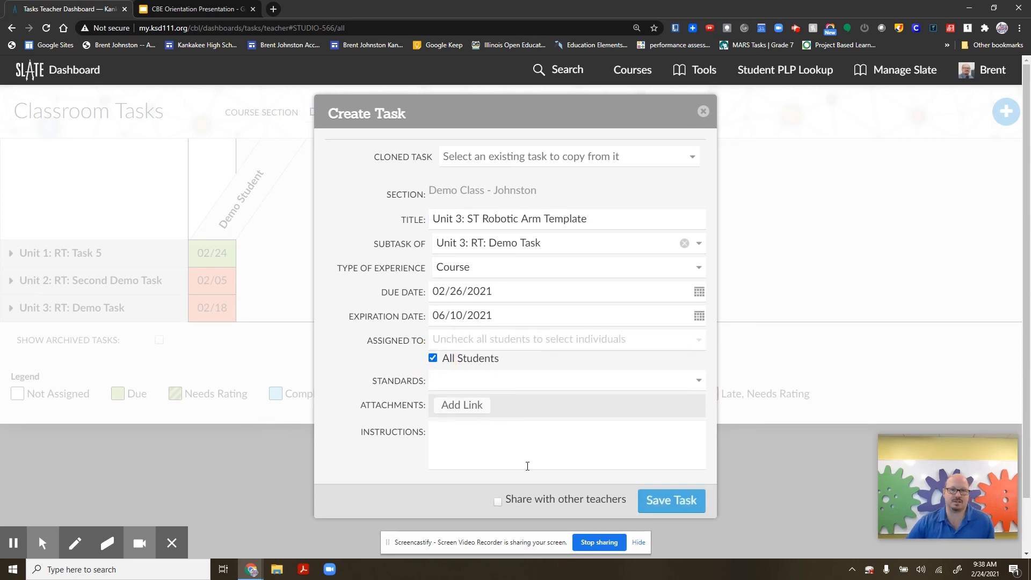
click(661, 502)
Step: Expand Unit 3: RT: Demo Task and open the demo student's rating form for Unit 3: ST Robotic Arm Template
click(11, 309)
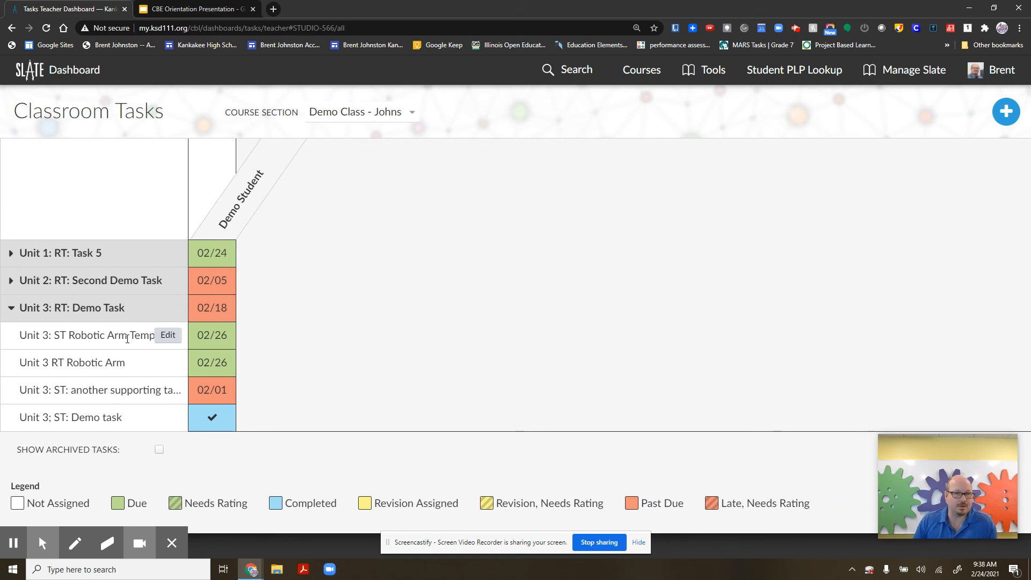
click(220, 336)
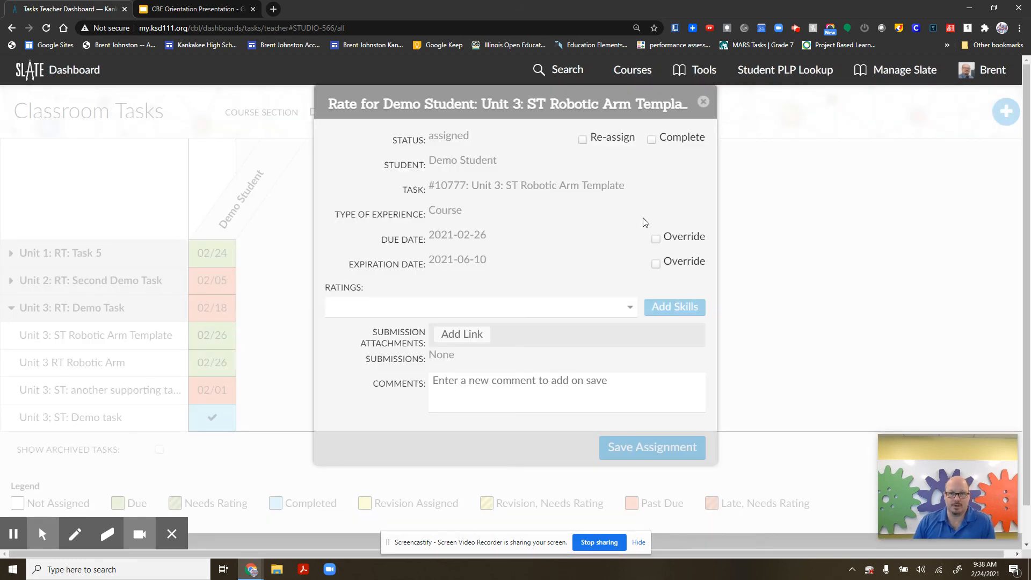